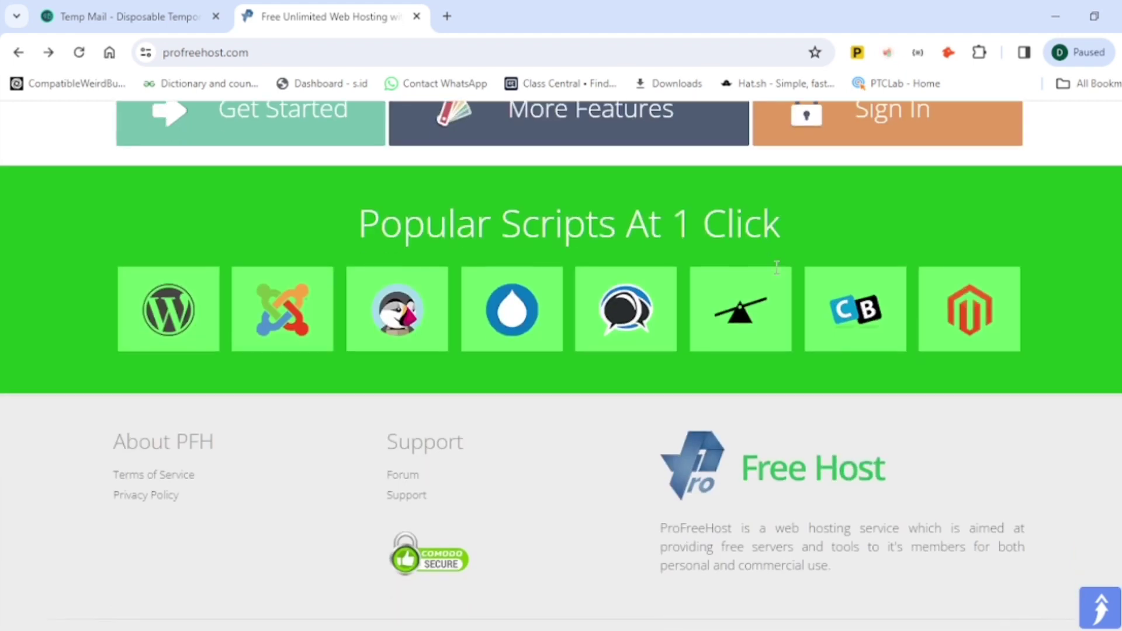
Step: Highlight the Branded Emails, No Forced Ads, Instant Setup, Support, One Click Installer and Control Panel headings
{"action": "scroll", "coordinate": [776, 268], "scroll_direction": "up", "scroll_amount": 10}
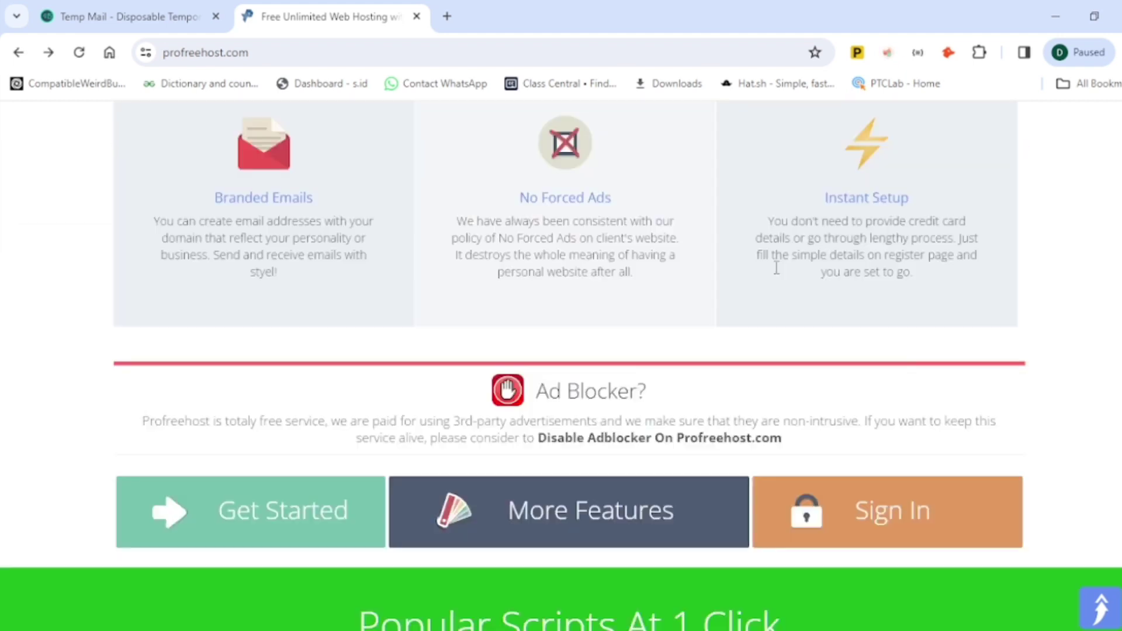
{"action": "scroll", "coordinate": [780, 267], "scroll_direction": "up", "scroll_amount": 1}
{"action": "scroll", "coordinate": [780, 267], "scroll_direction": "down", "scroll_amount": 2}
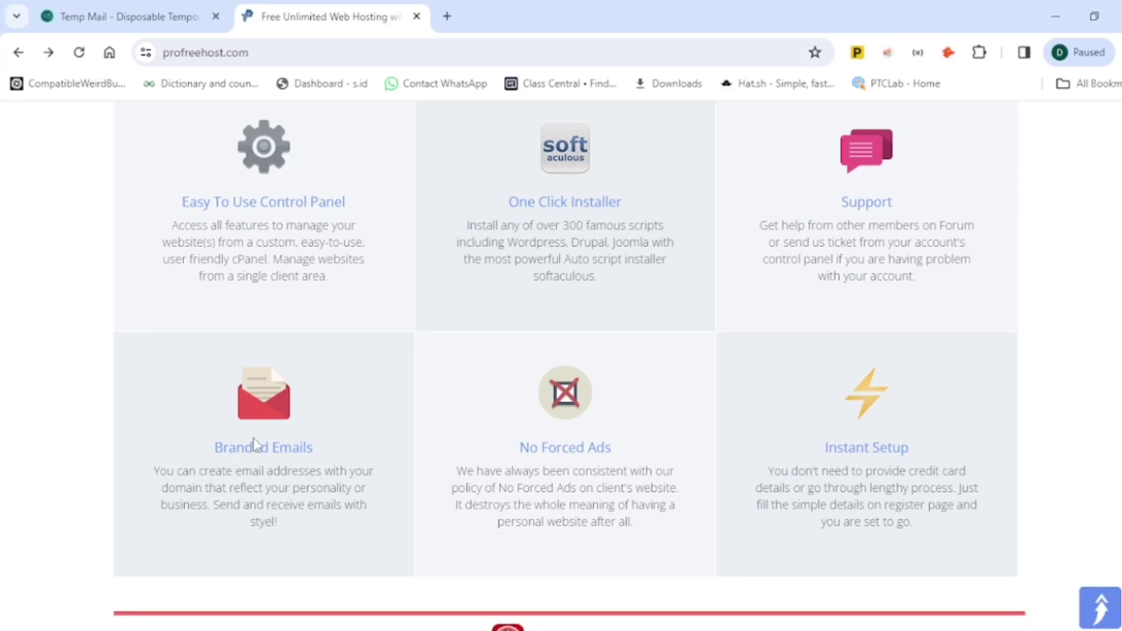
{"action": "left_click_drag", "start_coordinate": [253, 446], "coordinate": [345, 439]}
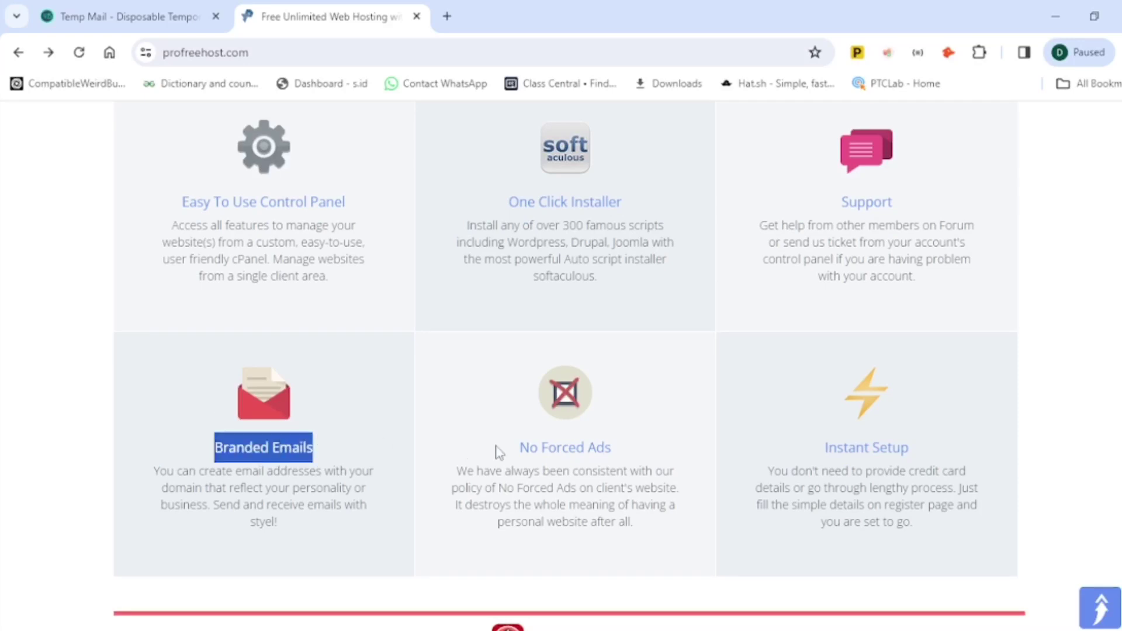
{"action": "left_click_drag", "start_coordinate": [517, 448], "coordinate": [670, 455]}
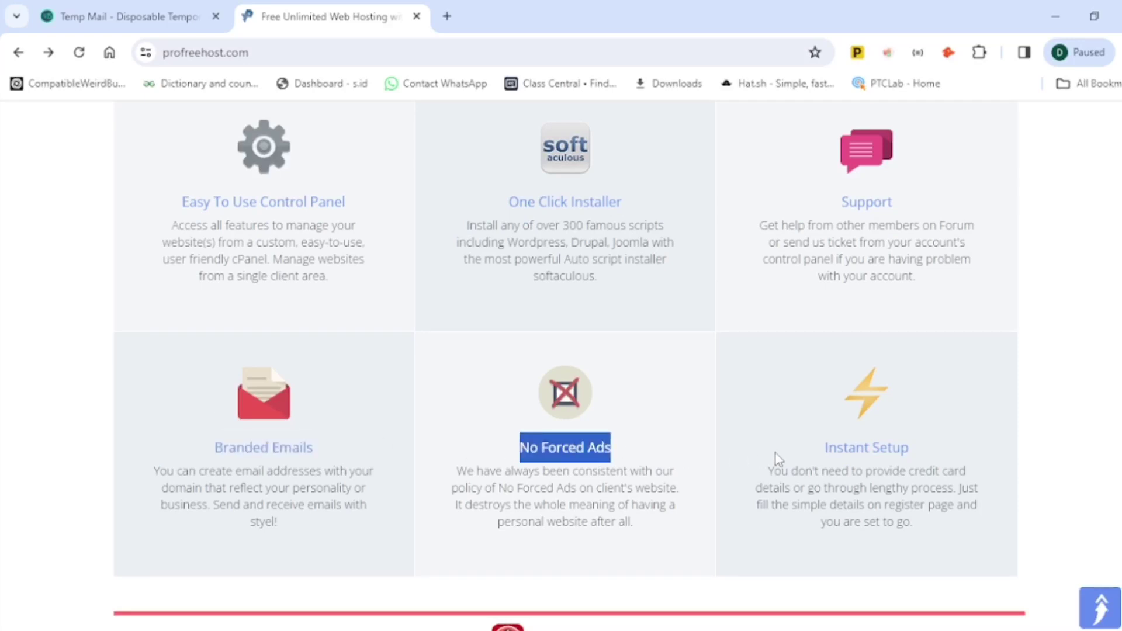
{"action": "left_click_drag", "start_coordinate": [819, 447], "coordinate": [924, 454]}
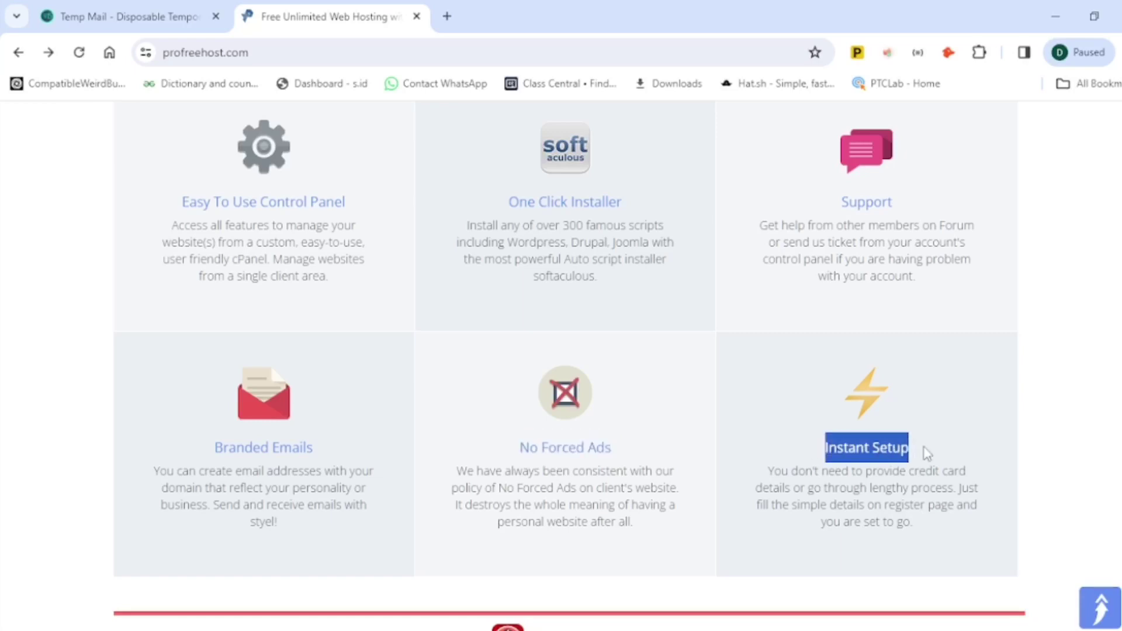
{"action": "scroll", "coordinate": [935, 343], "scroll_direction": "up", "scroll_amount": 3}
{"action": "left_click_drag", "start_coordinate": [915, 373], "coordinate": [833, 374]}
{"action": "left_click_drag", "start_coordinate": [669, 374], "coordinate": [504, 371]}
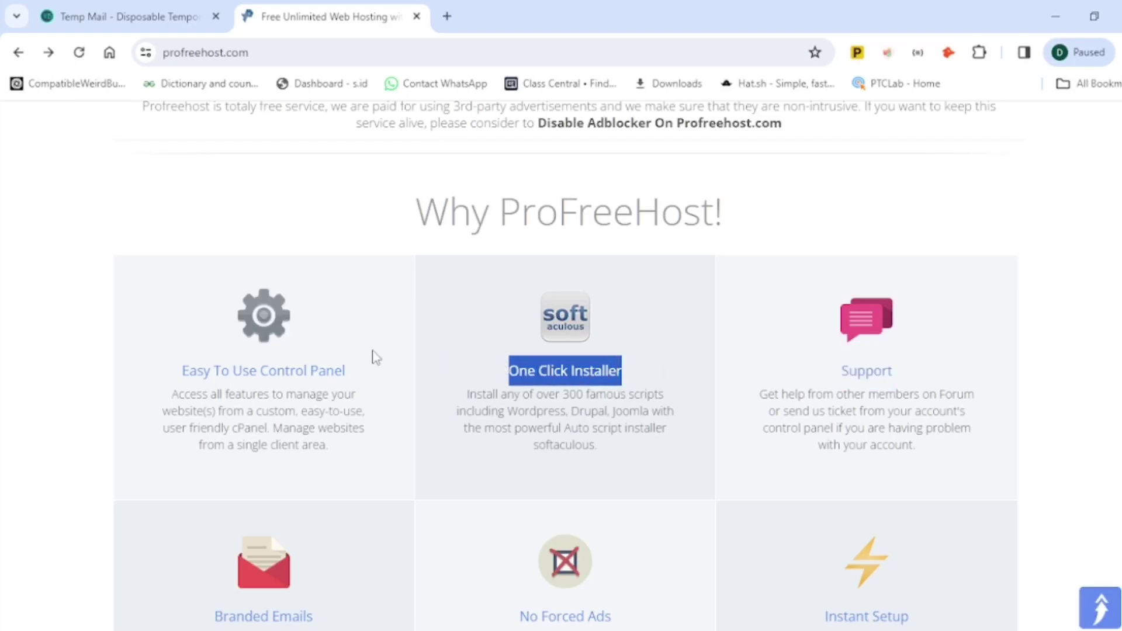
{"action": "left_click", "coordinate": [353, 359]}
{"action": "left_click_drag", "start_coordinate": [352, 360], "coordinate": [159, 358]}
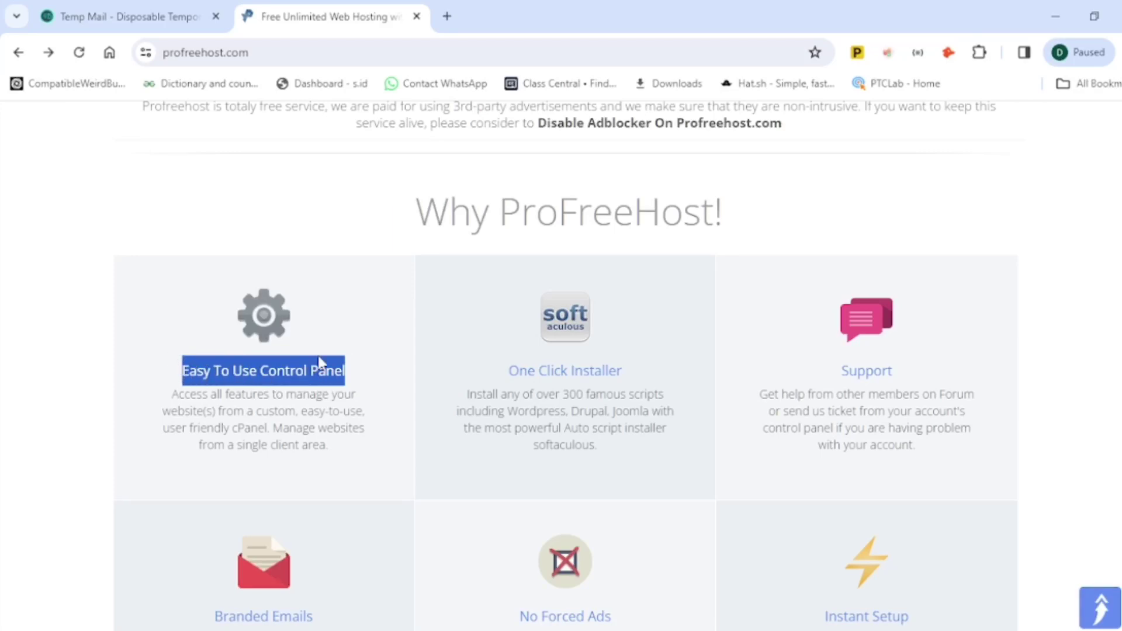
{"action": "scroll", "coordinate": [558, 333], "scroll_direction": "up", "scroll_amount": 10}
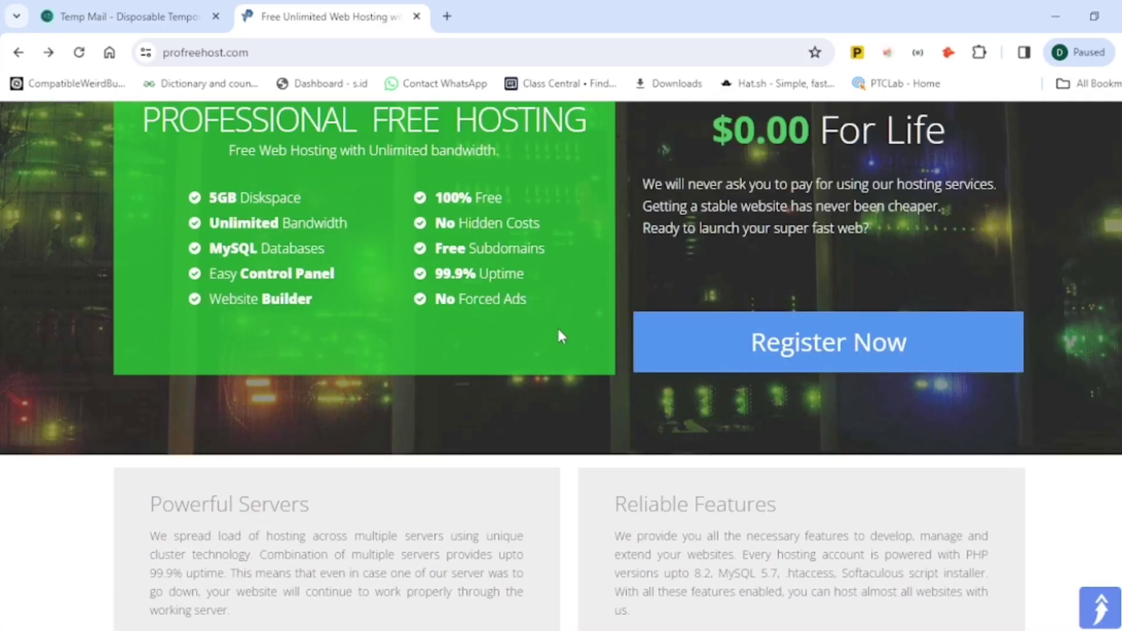
{"action": "scroll", "coordinate": [579, 327], "scroll_direction": "up", "scroll_amount": 3}
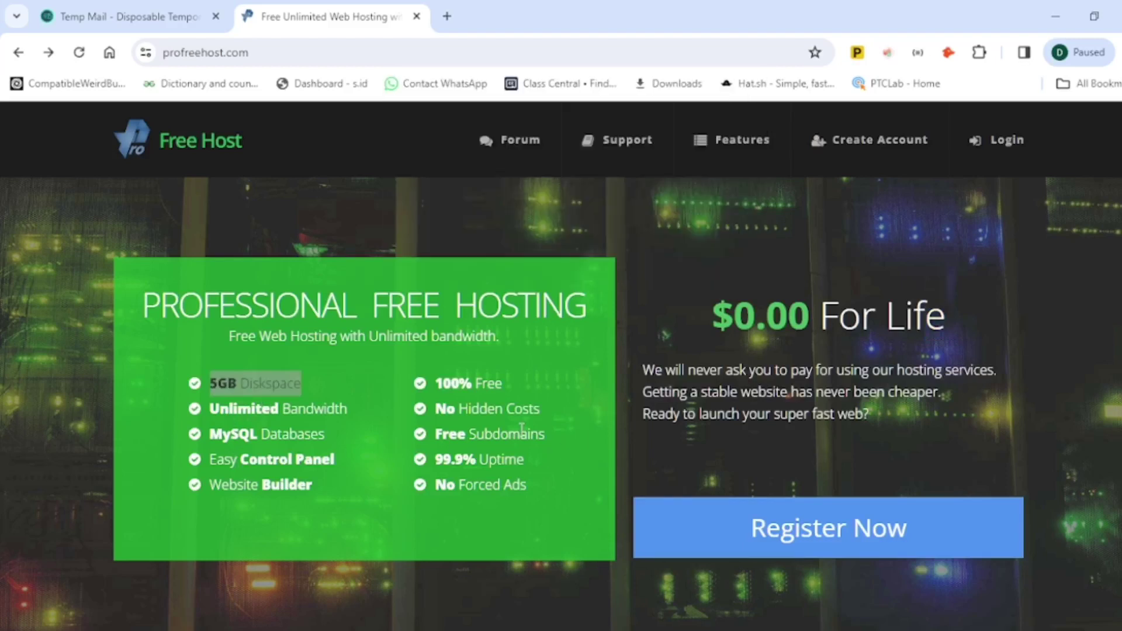
Step: Highlight the Unlimited Bandwidth and 100% Free features, then go to the Register Now sign-up page
{"action": "left_click", "coordinate": [364, 370]}
{"action": "left_click_drag", "start_coordinate": [361, 415], "coordinate": [203, 461]}
{"action": "left_click", "coordinate": [205, 434]}
{"action": "left_click", "coordinate": [552, 362]}
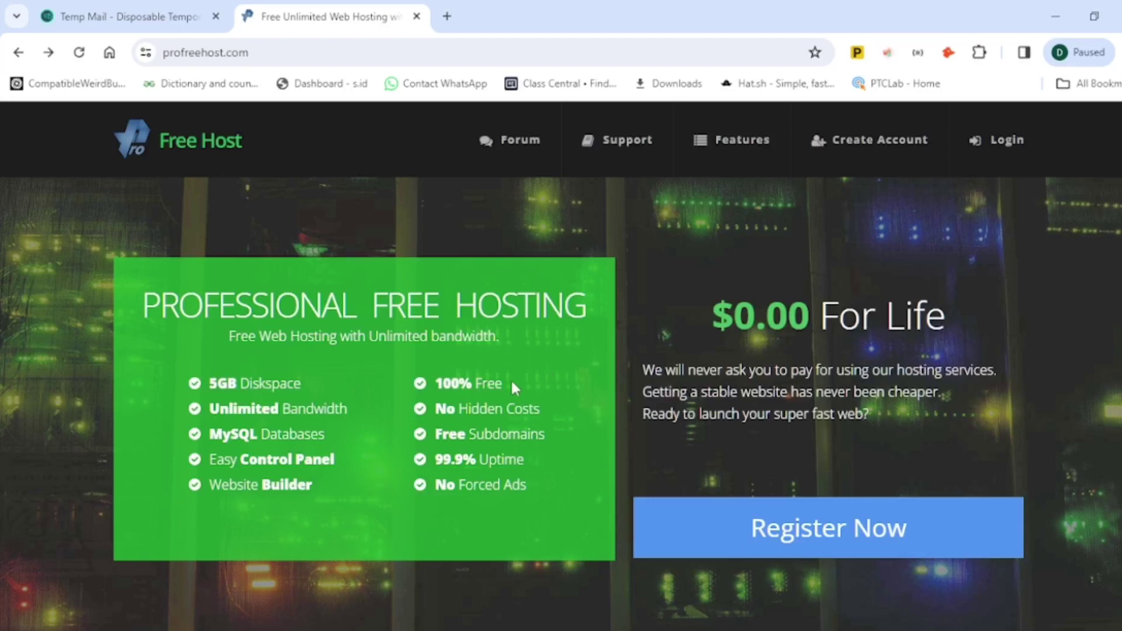
{"action": "left_click_drag", "start_coordinate": [505, 384], "coordinate": [428, 386]}
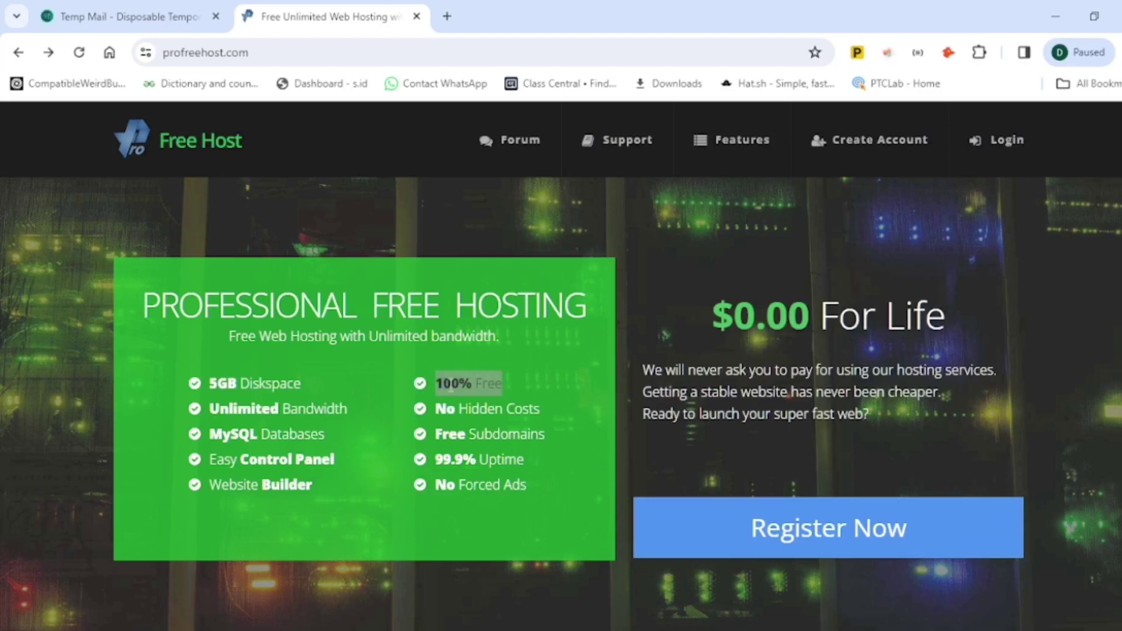
{"action": "scroll", "coordinate": [655, 425], "scroll_direction": "down", "scroll_amount": 3}
{"action": "scroll", "coordinate": [683, 456], "scroll_direction": "up", "scroll_amount": 3}
{"action": "left_click", "coordinate": [742, 538]}
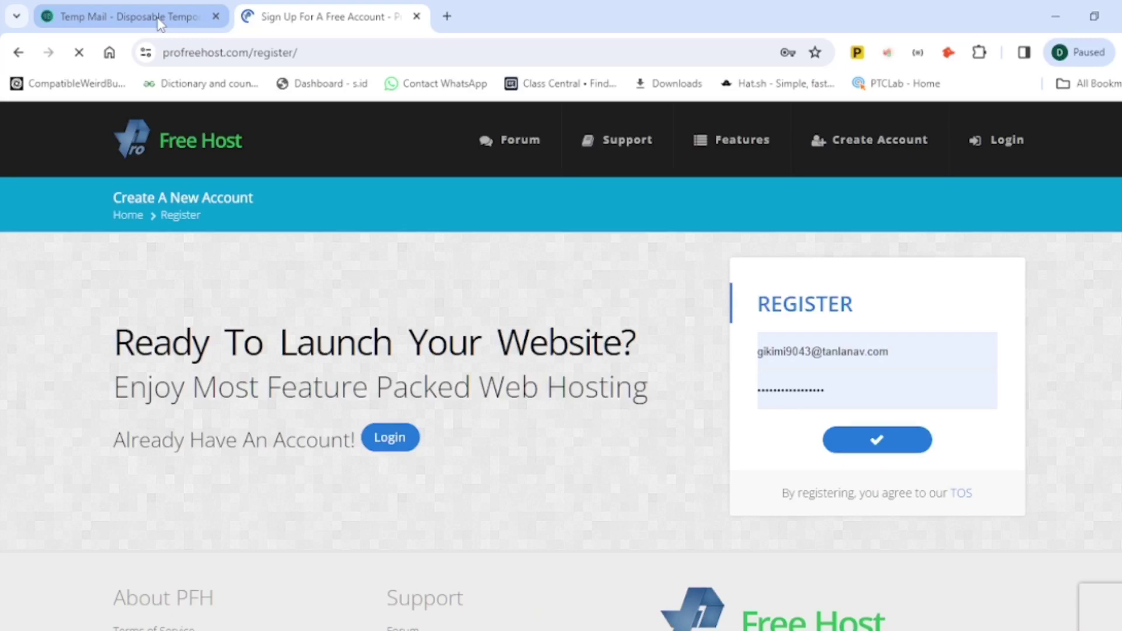
Step: Fill the register form with the Temp Mail address and a new password, then submit it
{"action": "left_click", "coordinate": [160, 23]}
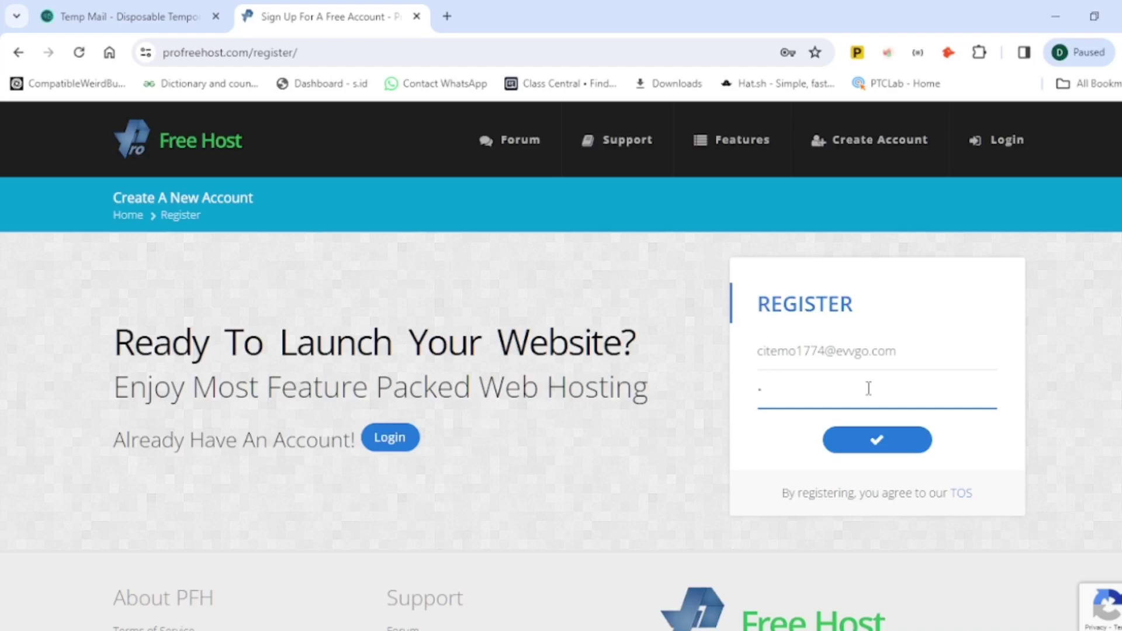
{"action": "key", "text": "BackSpace"}
{"action": "type", "text": "abcdefghi"}
{"action": "left_click", "coordinate": [869, 448]}
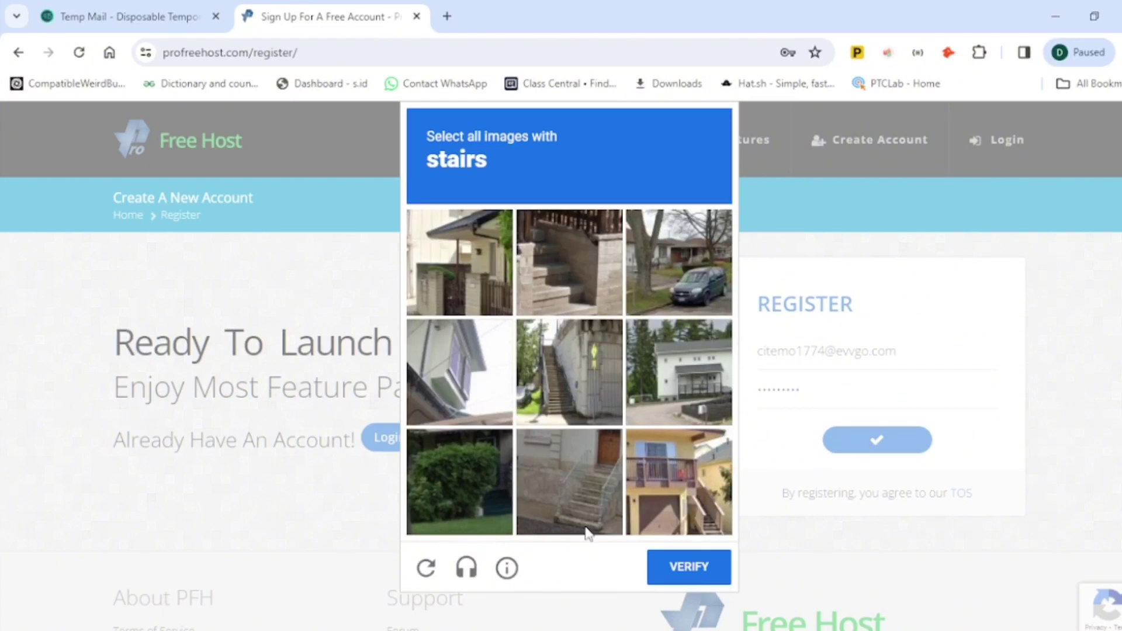
Step: Tick the three stairs images in the hCaptcha and verify
{"action": "left_click", "coordinate": [585, 502]}
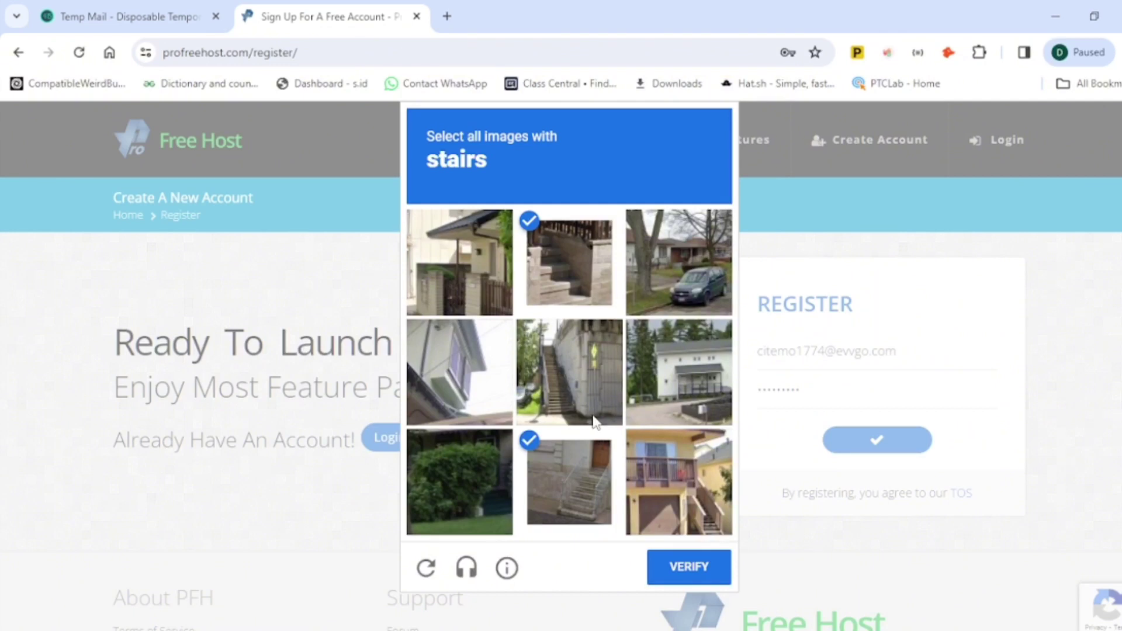
{"action": "left_click", "coordinate": [591, 374]}
{"action": "left_click", "coordinate": [677, 485]}
{"action": "left_click", "coordinate": [710, 564]}
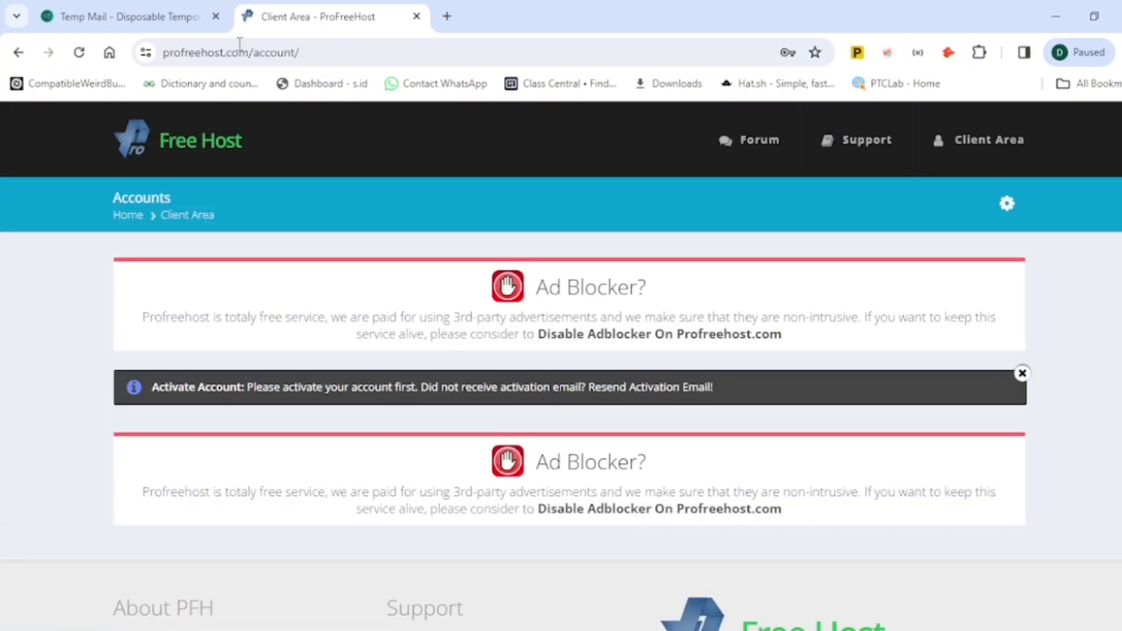
Step: Open ProFreeHost's Account Activation email in the Temp Mail inbox
{"action": "left_click", "coordinate": [151, 17]}
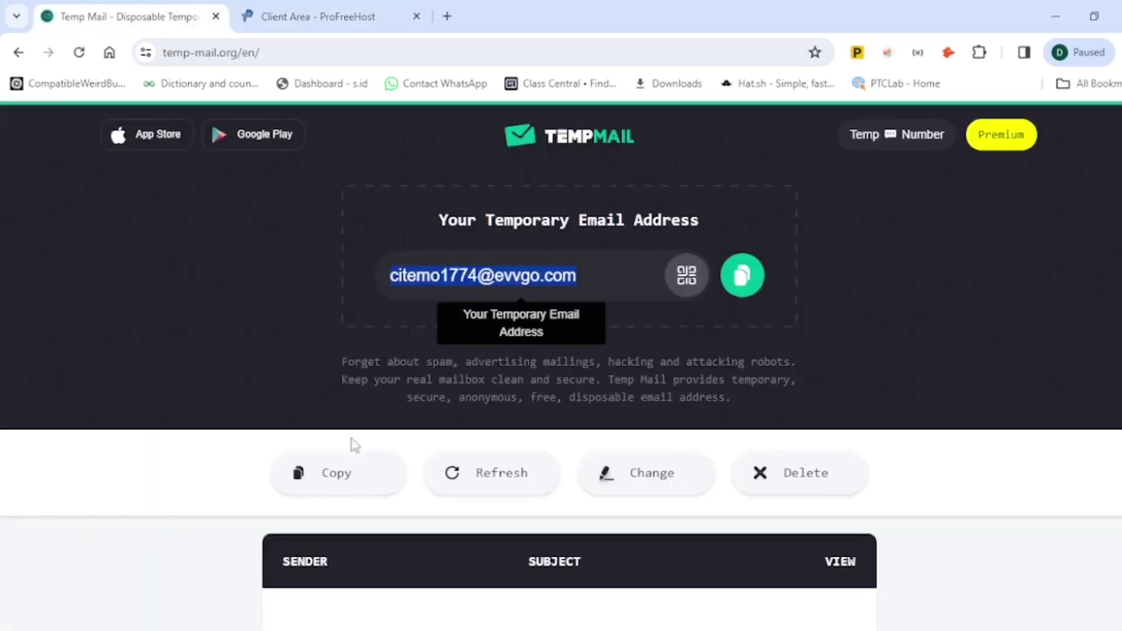
{"action": "scroll", "coordinate": [558, 478], "scroll_direction": "down", "scroll_amount": 2}
{"action": "scroll", "coordinate": [570, 491], "scroll_direction": "down", "scroll_amount": 5}
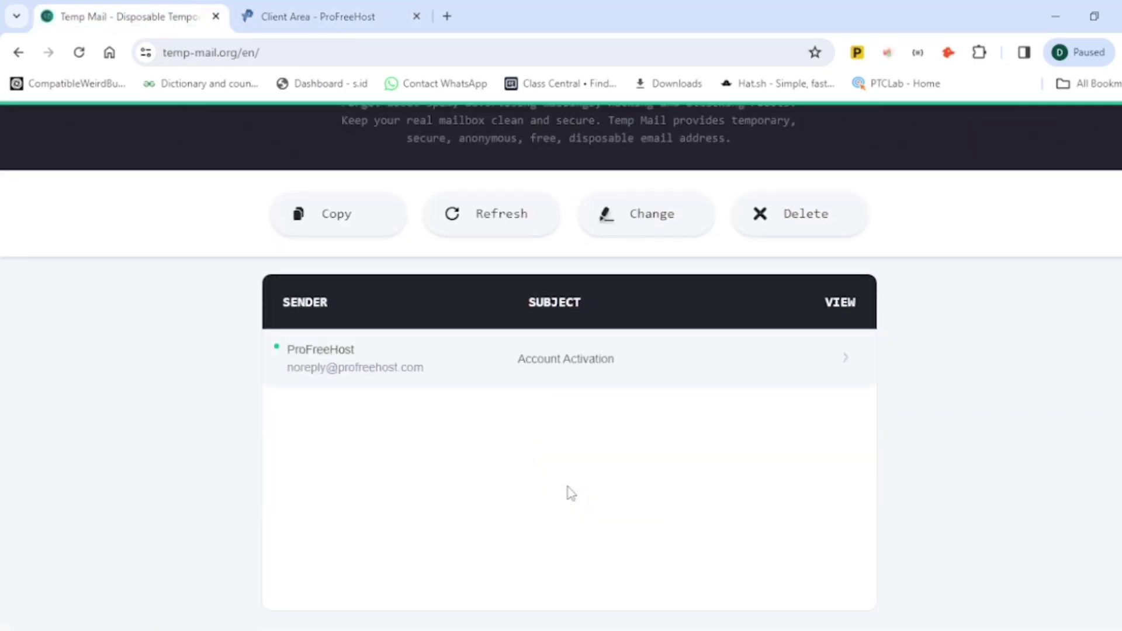
{"action": "scroll", "coordinate": [571, 494], "scroll_direction": "up", "scroll_amount": 2}
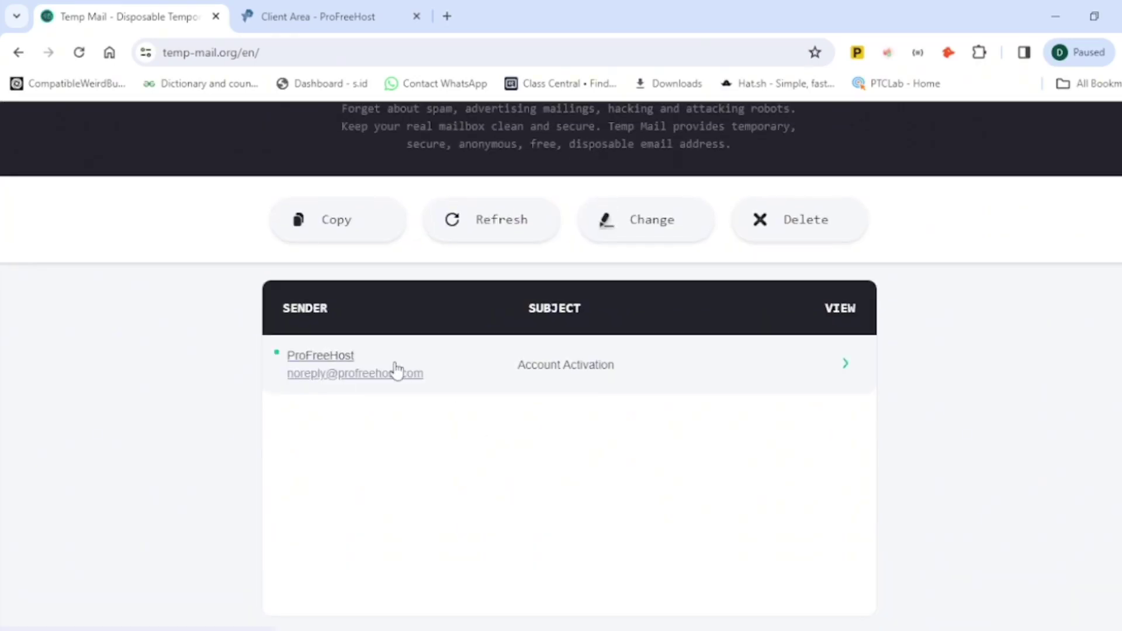
{"action": "left_click", "coordinate": [350, 374]}
Step: Activate the new account through the email's Activate Account link
{"action": "scroll", "coordinate": [497, 518], "scroll_direction": "down", "scroll_amount": 2}
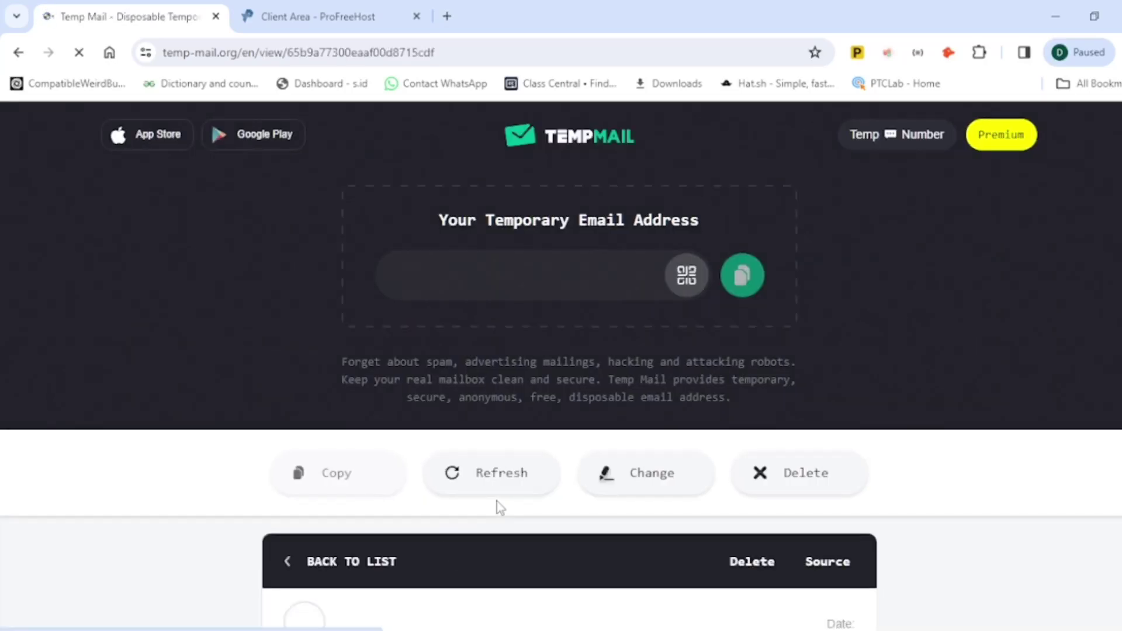
{"action": "scroll", "coordinate": [503, 503], "scroll_direction": "down", "scroll_amount": 5}
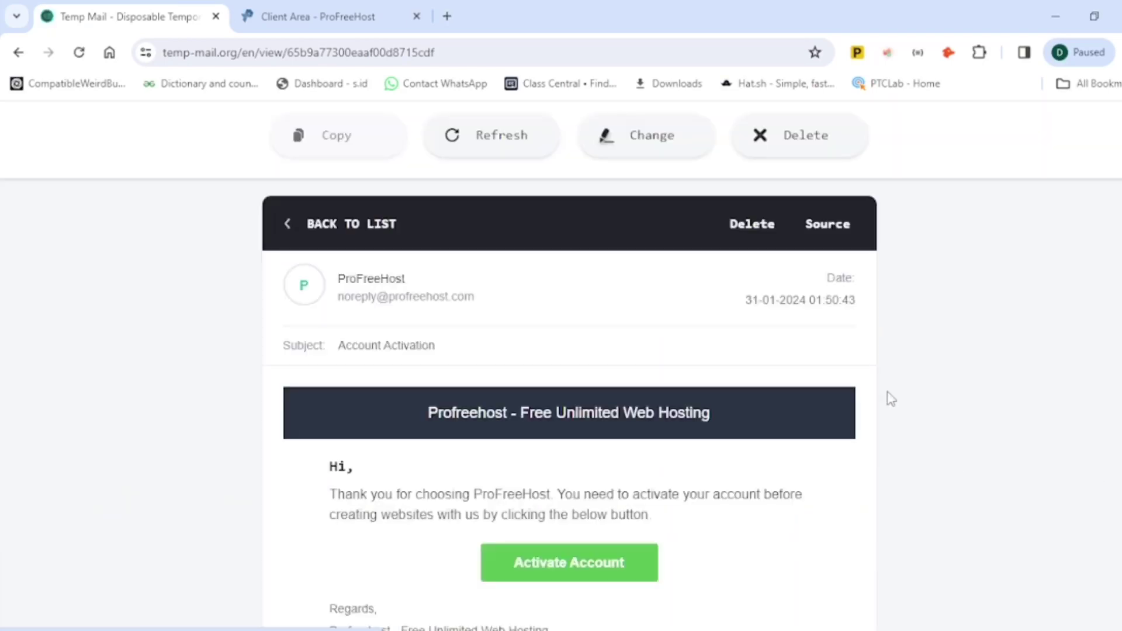
{"action": "scroll", "coordinate": [672, 560], "scroll_direction": "down", "scroll_amount": 1}
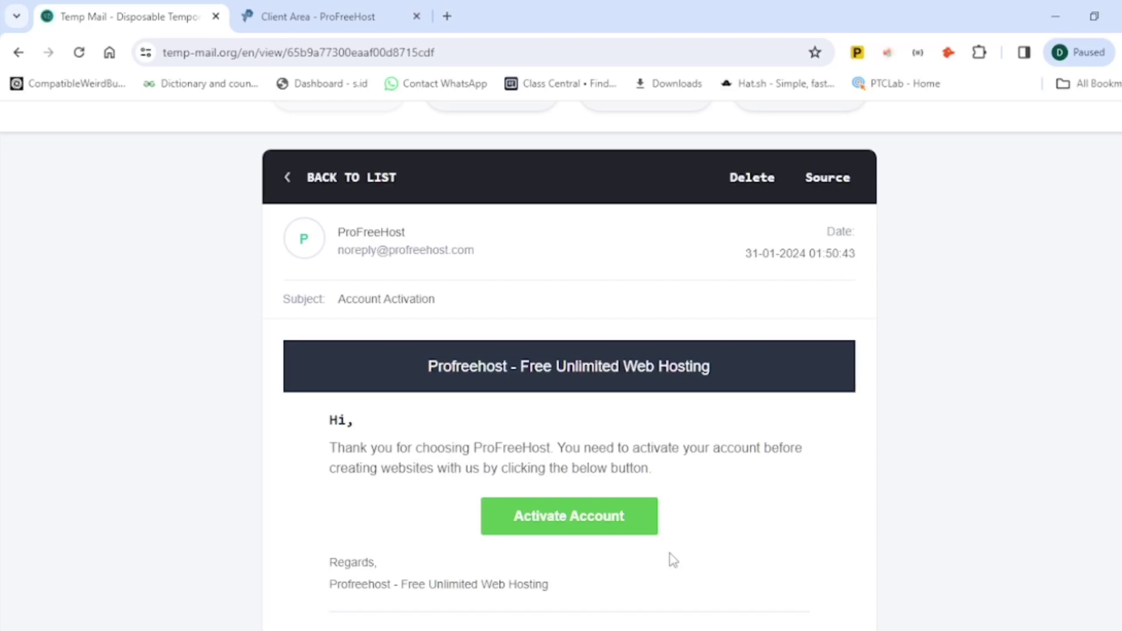
{"action": "scroll", "coordinate": [672, 555], "scroll_direction": "down", "scroll_amount": 3}
{"action": "left_click", "coordinate": [580, 312]}
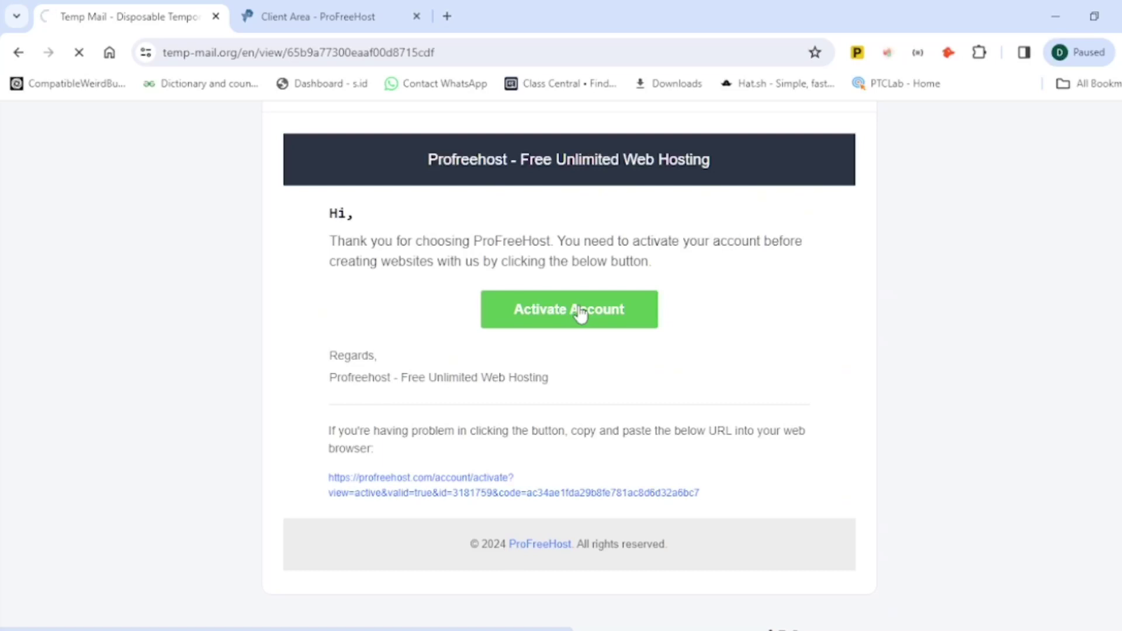
{"action": "scroll", "coordinate": [582, 316], "scroll_direction": "up", "scroll_amount": 1}
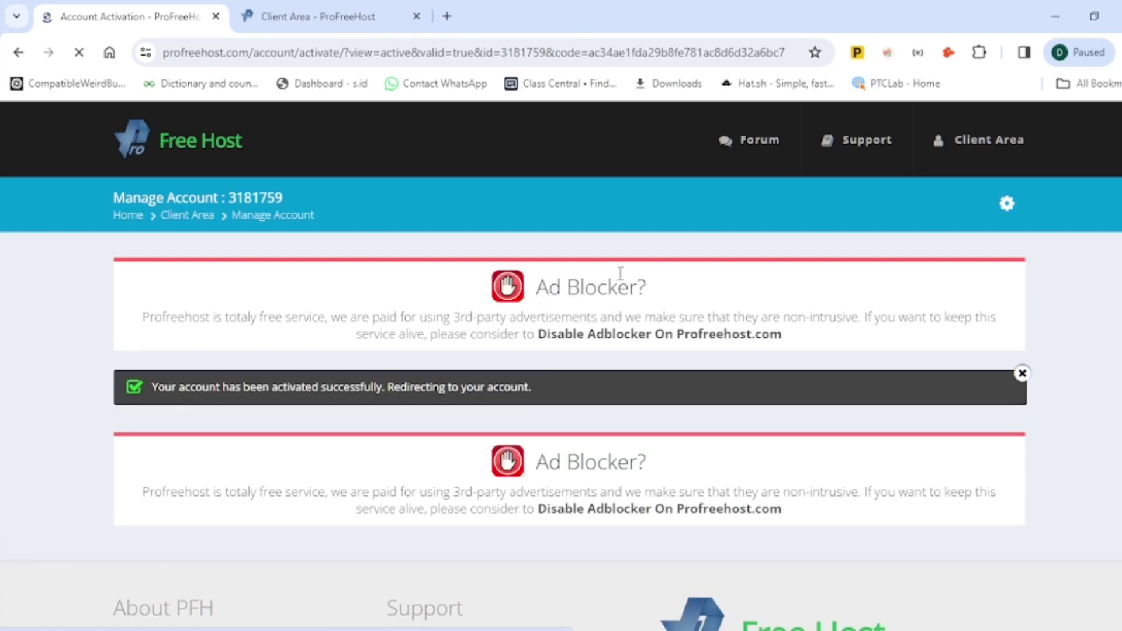
Step: Go back from the homepage to the 'Client Area - ProFreeHost' accounts tab
{"action": "scroll", "coordinate": [642, 275], "scroll_direction": "down", "scroll_amount": 3}
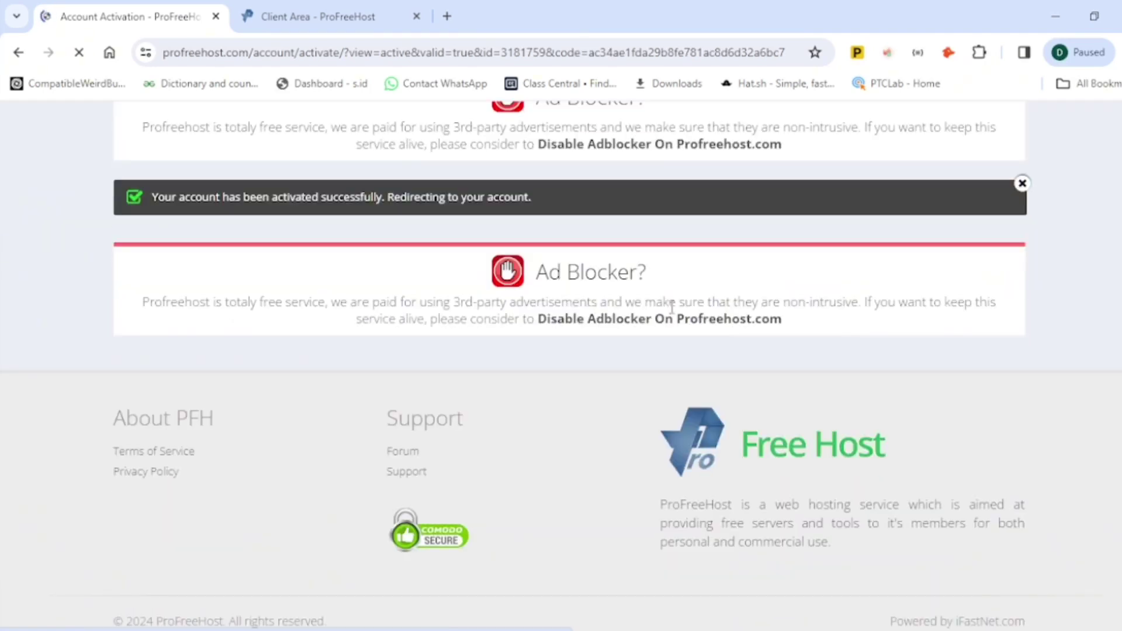
{"action": "scroll", "coordinate": [672, 308], "scroll_direction": "up", "scroll_amount": 3}
{"action": "scroll", "coordinate": [672, 306], "scroll_direction": "down", "scroll_amount": 1}
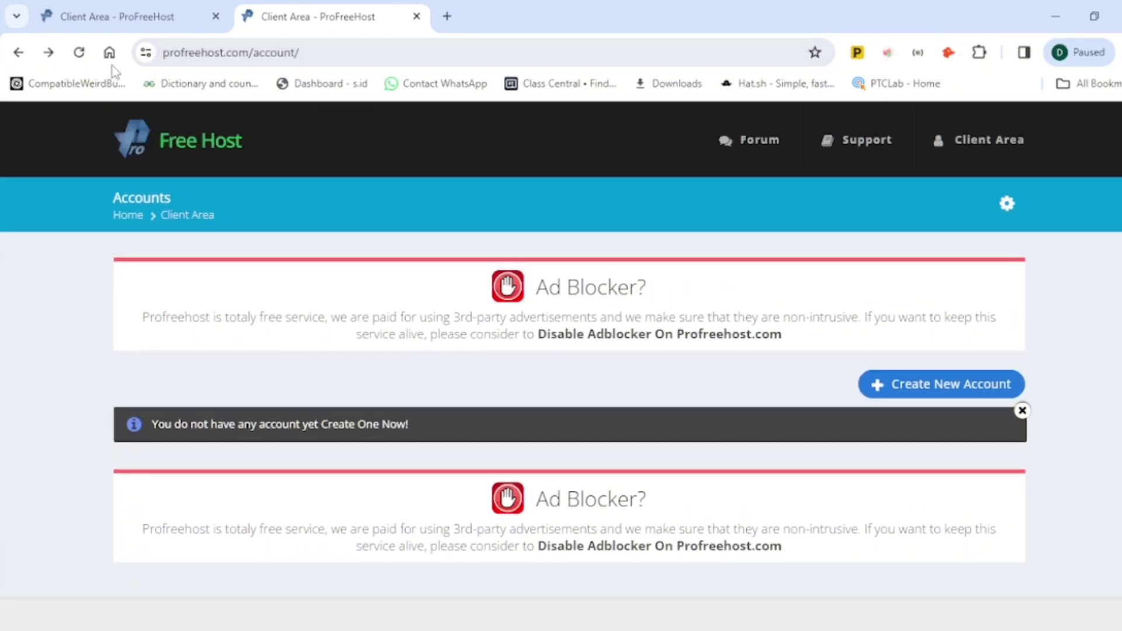
{"action": "left_click", "coordinate": [17, 54]}
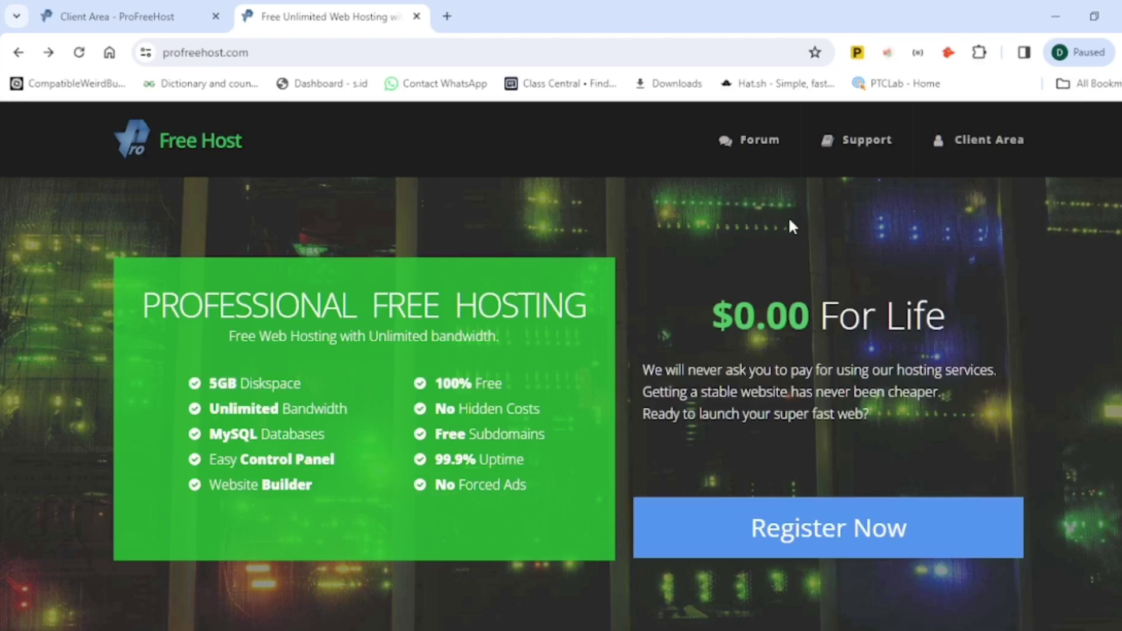
{"action": "scroll", "coordinate": [803, 304], "scroll_direction": "down", "scroll_amount": 3}
{"action": "scroll", "coordinate": [802, 297], "scroll_direction": "up", "scroll_amount": 3}
{"action": "left_click", "coordinate": [135, 18]}
Step: Open Create New Account and highlight the Launch Your New Website heading and four nameserver addresses
{"action": "left_click", "coordinate": [994, 391]}
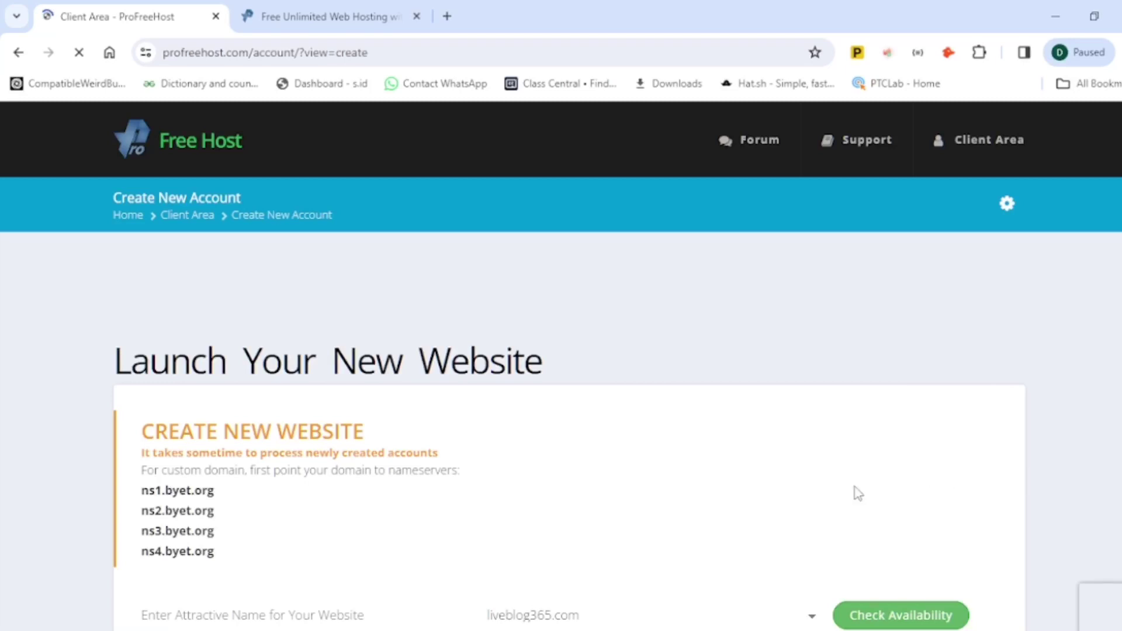
{"action": "scroll", "coordinate": [858, 475], "scroll_direction": "down", "scroll_amount": 1}
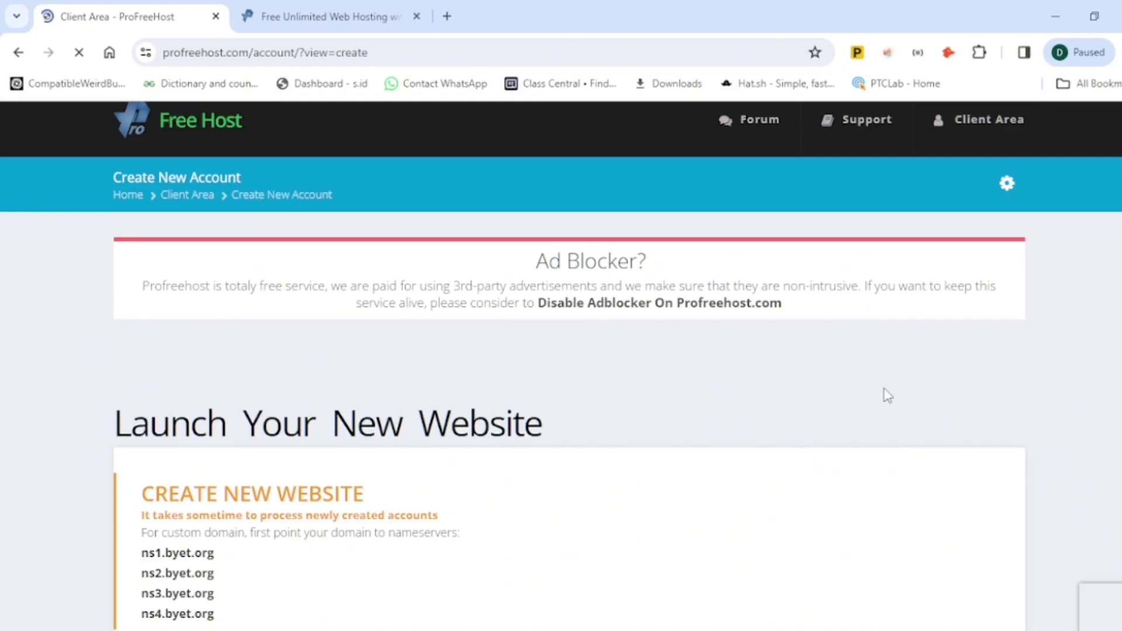
{"action": "scroll", "coordinate": [719, 401], "scroll_direction": "down", "scroll_amount": 10}
{"action": "scroll", "coordinate": [727, 349], "scroll_direction": "up", "scroll_amount": 4}
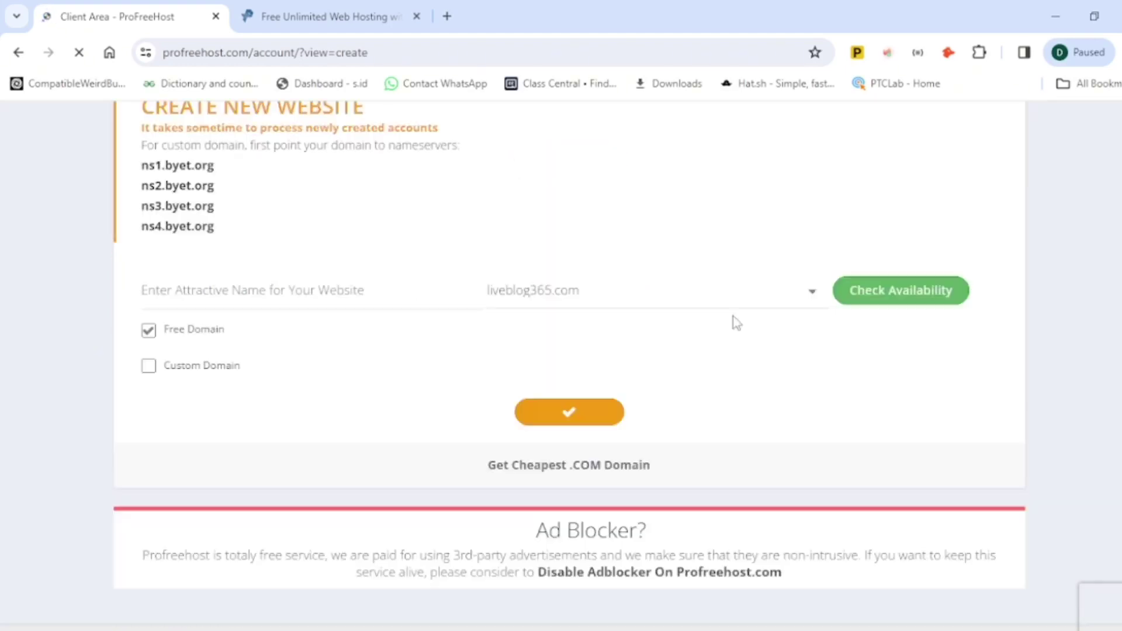
{"action": "scroll", "coordinate": [735, 322], "scroll_direction": "up", "scroll_amount": 3}
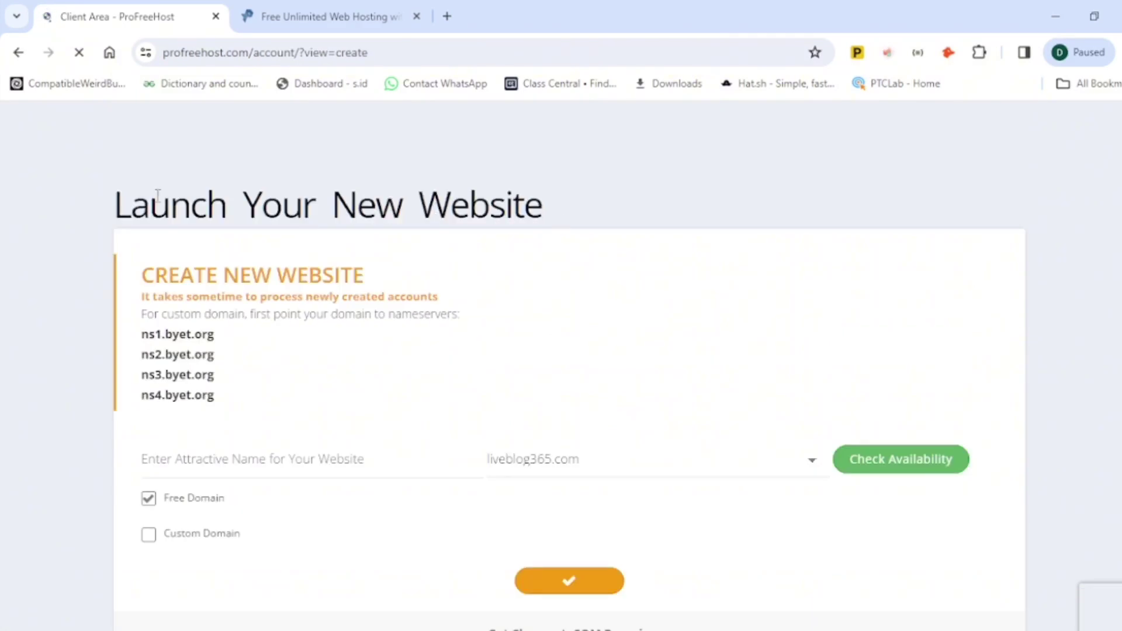
{"action": "left_click_drag", "start_coordinate": [107, 205], "coordinate": [579, 206]}
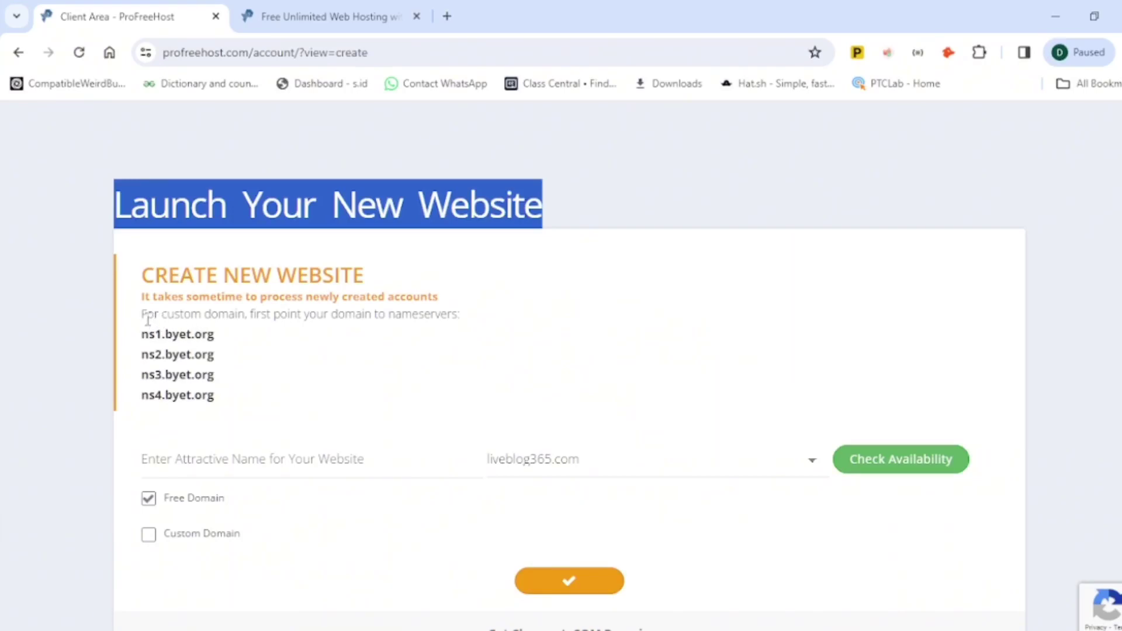
{"action": "left_click_drag", "start_coordinate": [144, 312], "coordinate": [493, 325]}
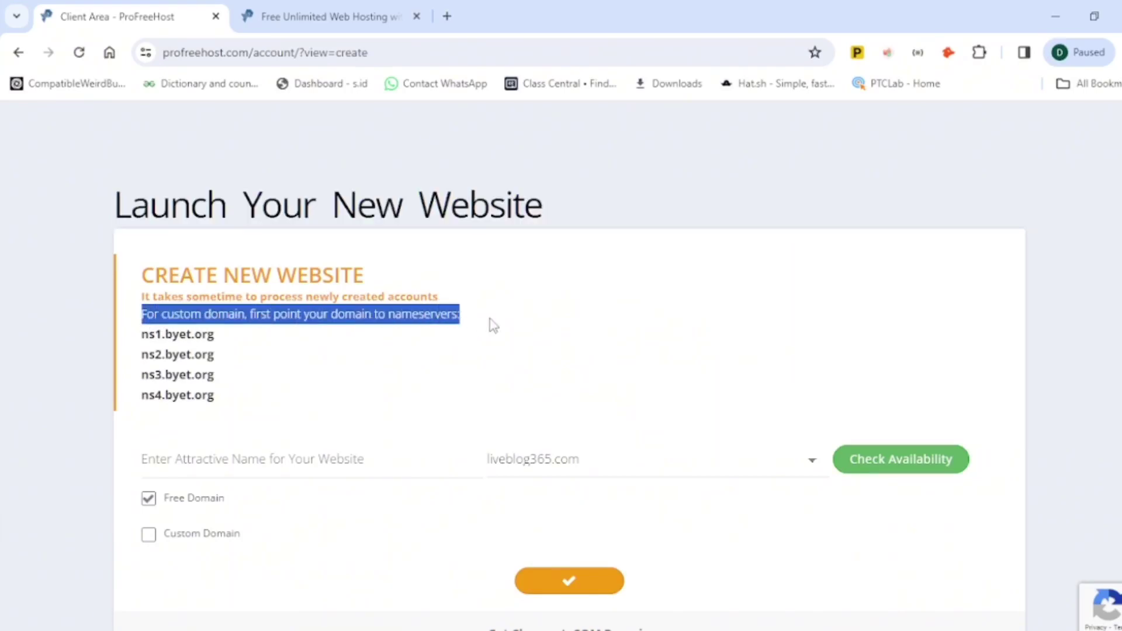
{"action": "left_click", "coordinate": [129, 339]}
{"action": "left_click_drag", "start_coordinate": [131, 344], "coordinate": [238, 400]}
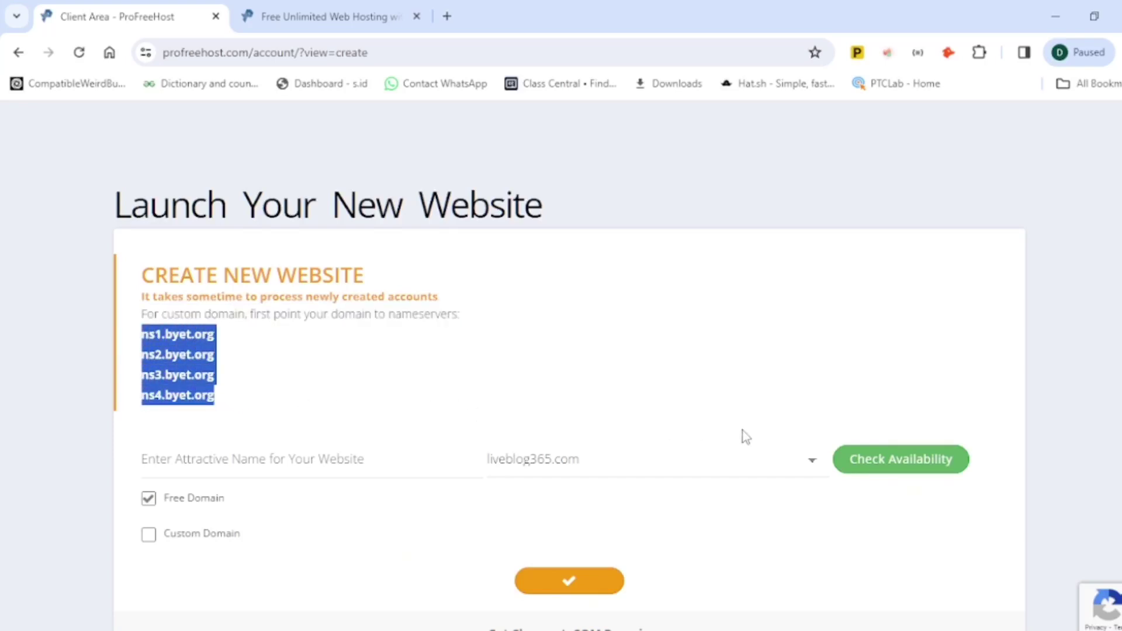
{"action": "scroll", "coordinate": [742, 438], "scroll_direction": "down", "scroll_amount": 3}
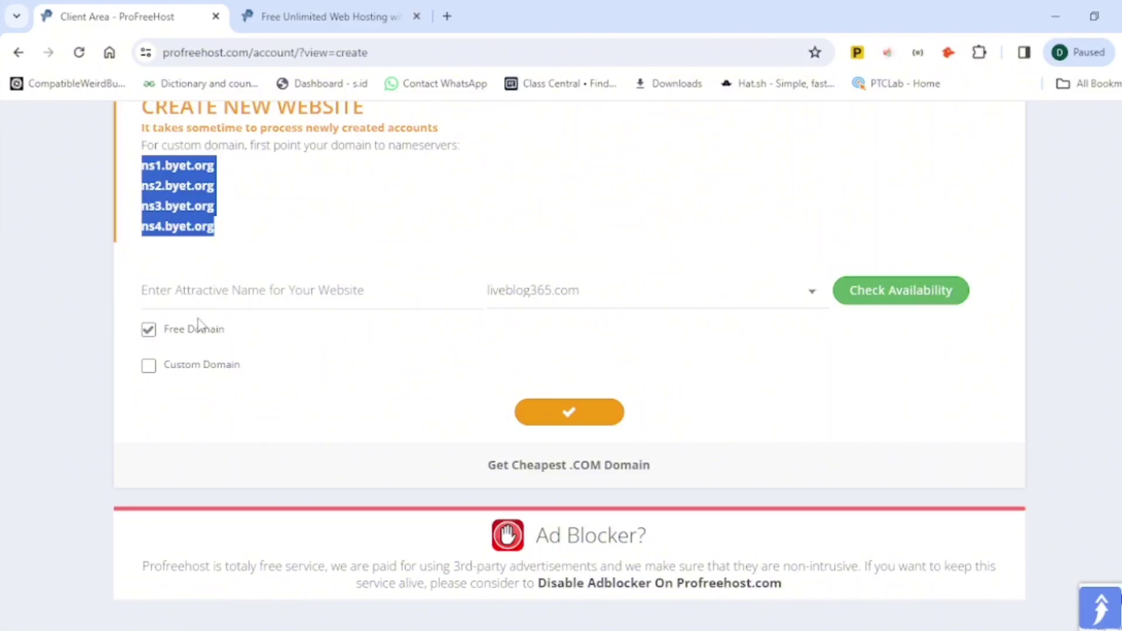
Step: Enter 'ghana' with liveblog365.com and confirm ghana.liveblog365.com is available
{"action": "left_click", "coordinate": [242, 289]}
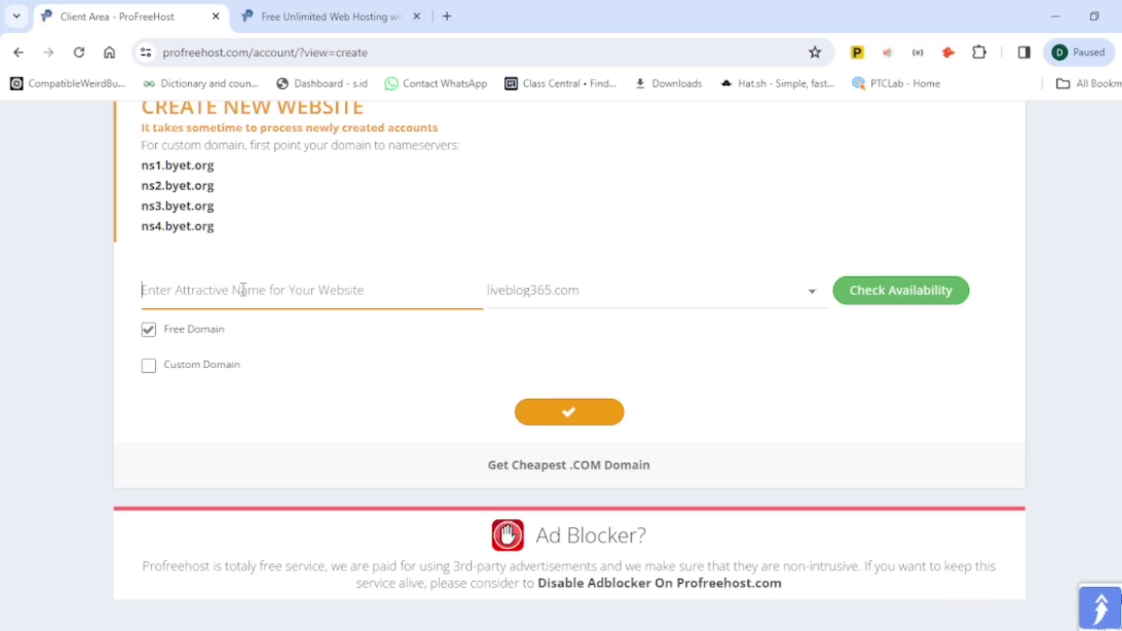
{"action": "type", "text": "ghsns"}
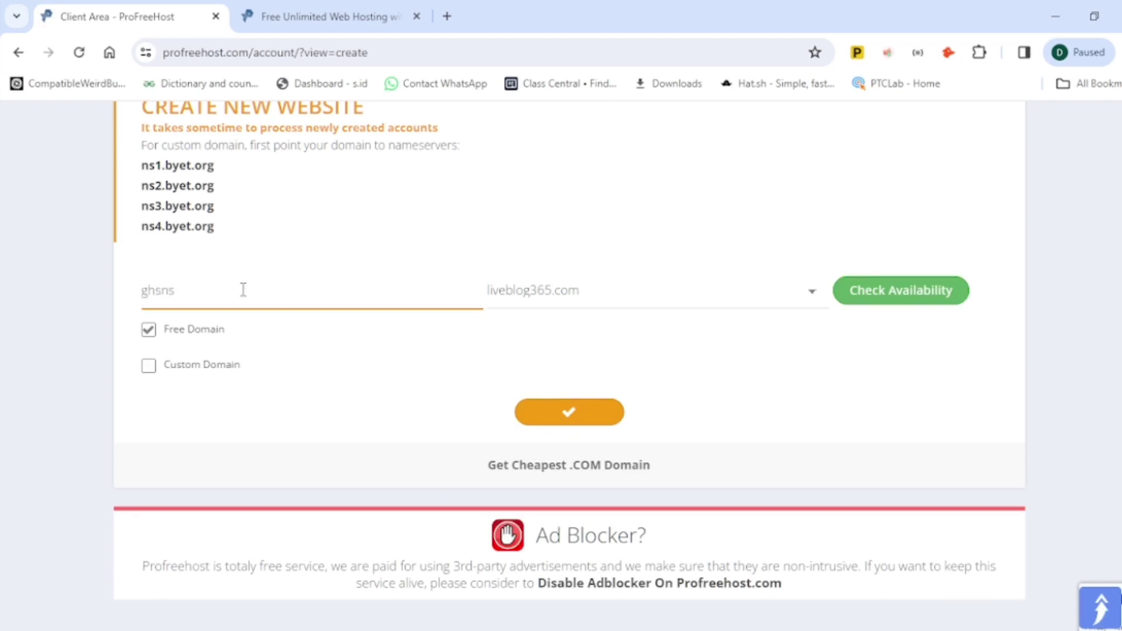
{"action": "key", "text": "BackSpace"}
{"action": "type", "text": "ana"}
{"action": "left_click", "coordinate": [886, 293]}
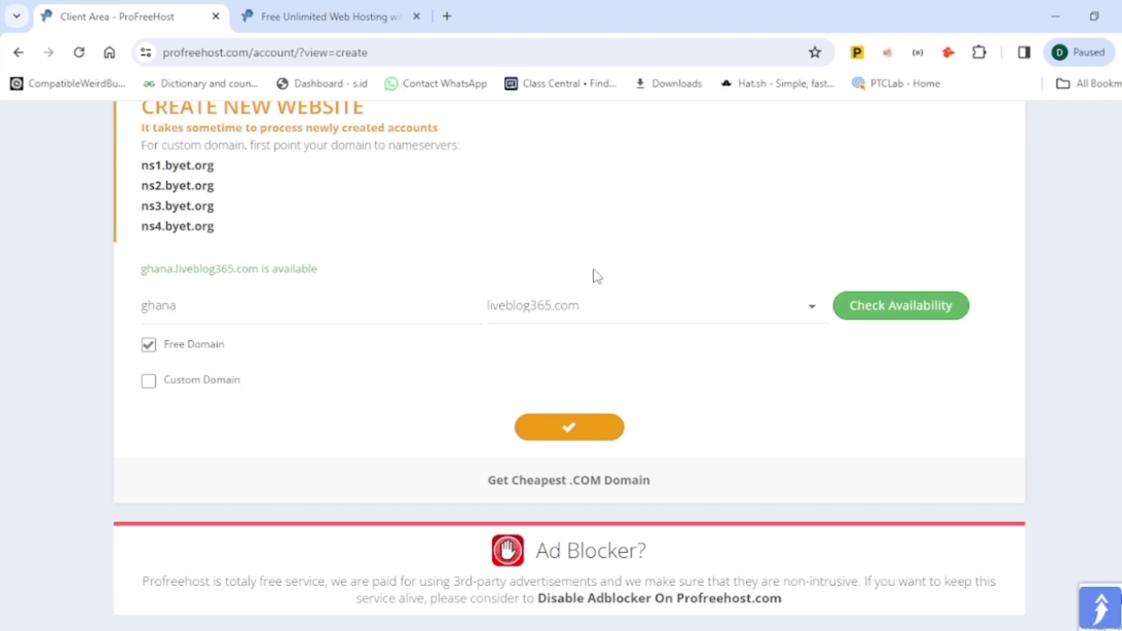
{"action": "left_click_drag", "start_coordinate": [336, 269], "coordinate": [129, 277]}
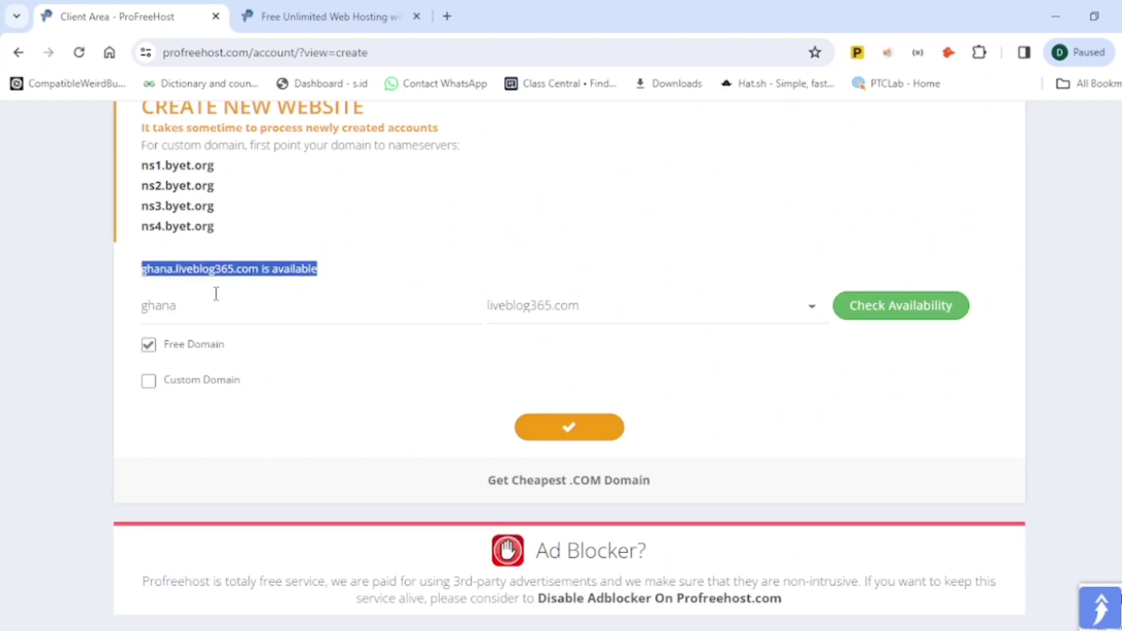
Step: Submit the ghana.liveblog365.com form and check the new account listed under Your Accounts
{"action": "left_click", "coordinate": [573, 431]}
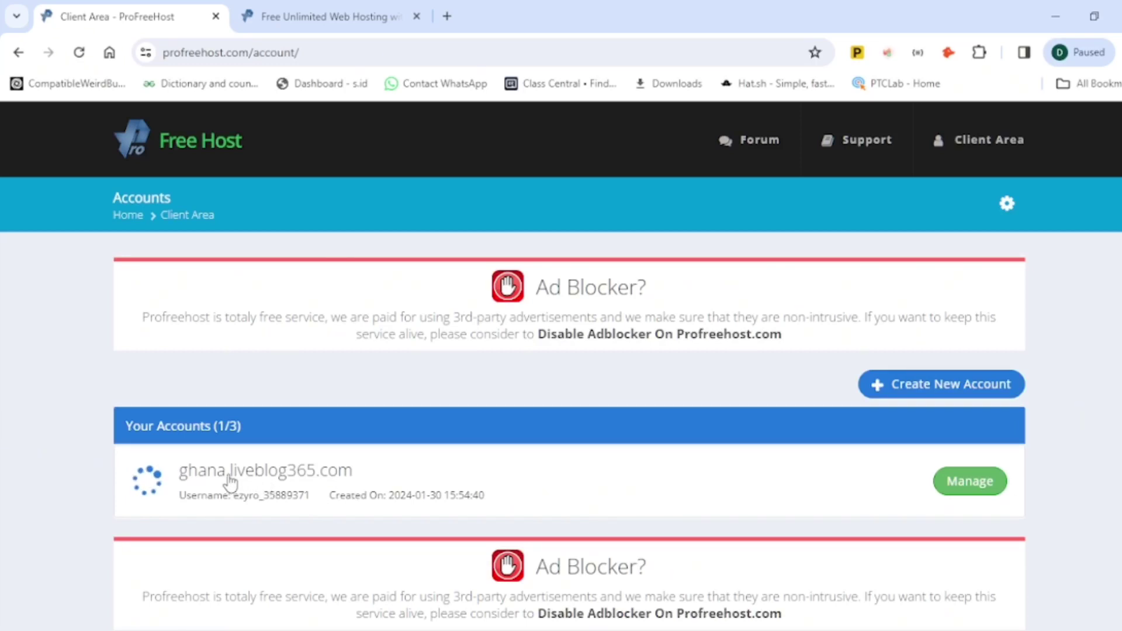
{"action": "left_click_drag", "start_coordinate": [353, 472], "coordinate": [184, 470]}
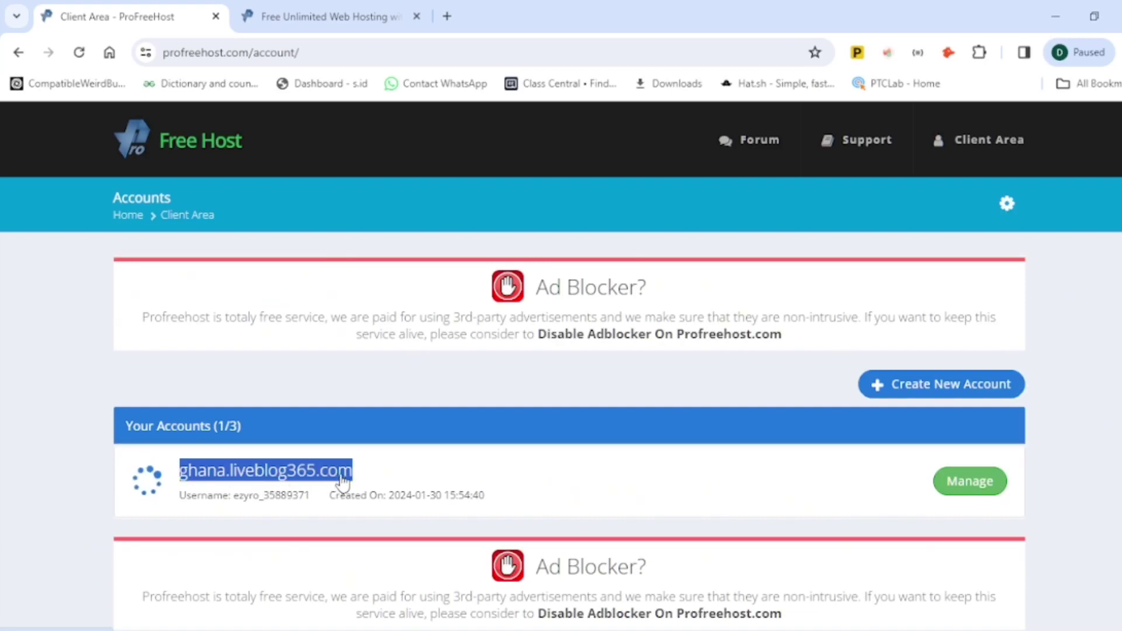
{"action": "left_click", "coordinate": [972, 358]}
{"action": "scroll", "coordinate": [972, 358], "scroll_direction": "down", "scroll_amount": 3}
{"action": "scroll", "coordinate": [975, 358], "scroll_direction": "up", "scroll_amount": 1}
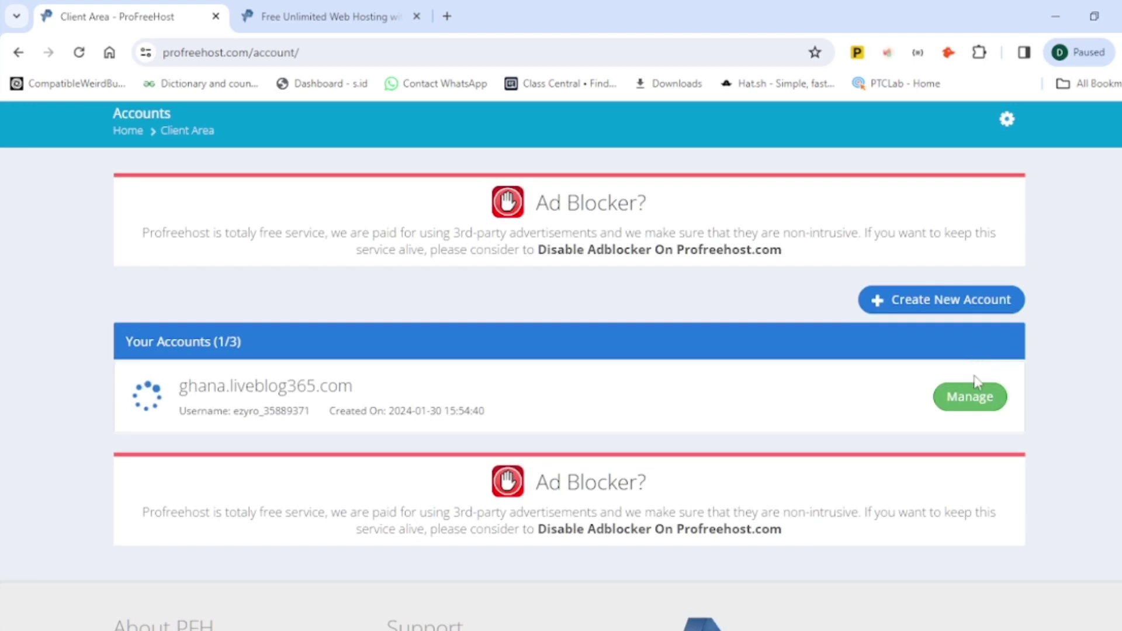
Step: Manage ghana.liveblog365.com and highlight its username, Active status and main domain on the Overview
{"action": "left_click", "coordinate": [967, 405]}
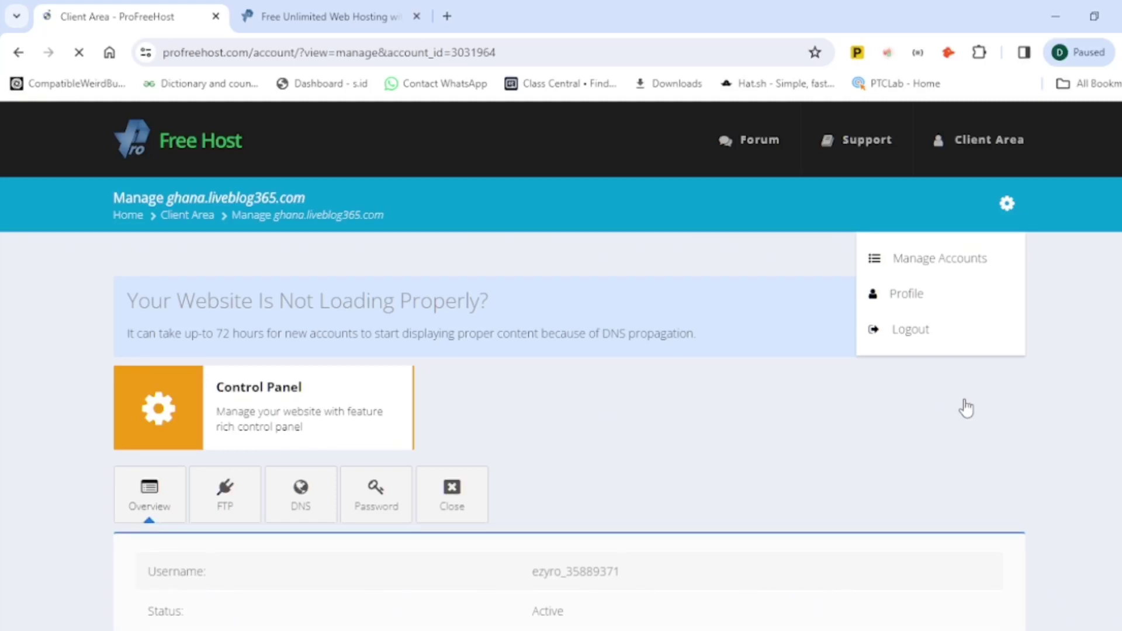
{"action": "scroll", "coordinate": [1099, 354], "scroll_direction": "down", "scroll_amount": 3}
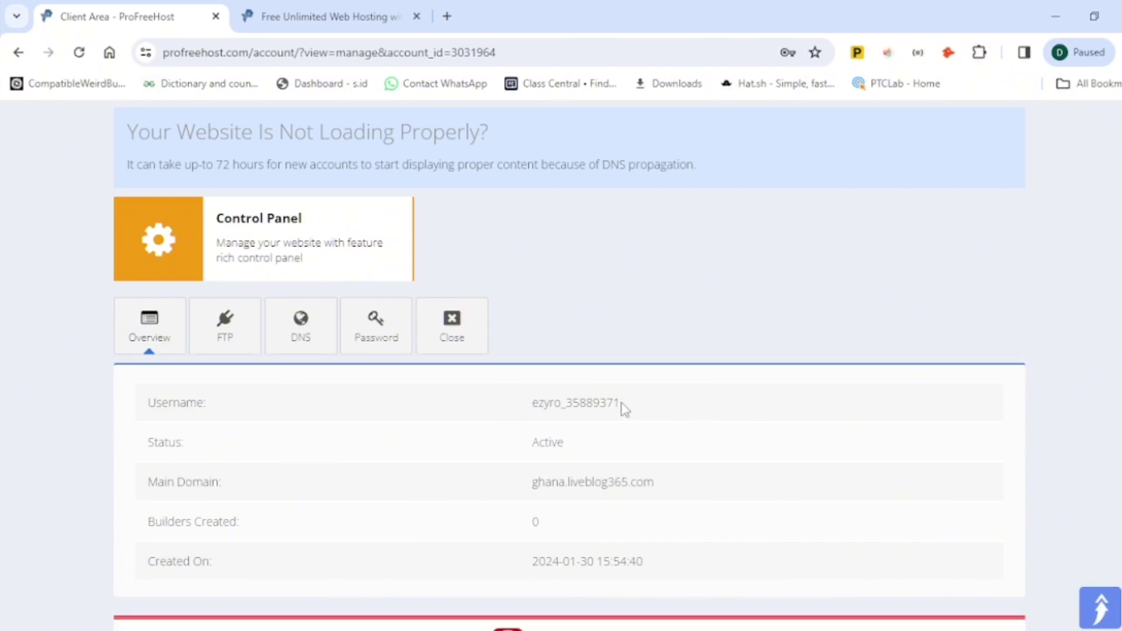
{"action": "left_click_drag", "start_coordinate": [622, 403], "coordinate": [520, 409]}
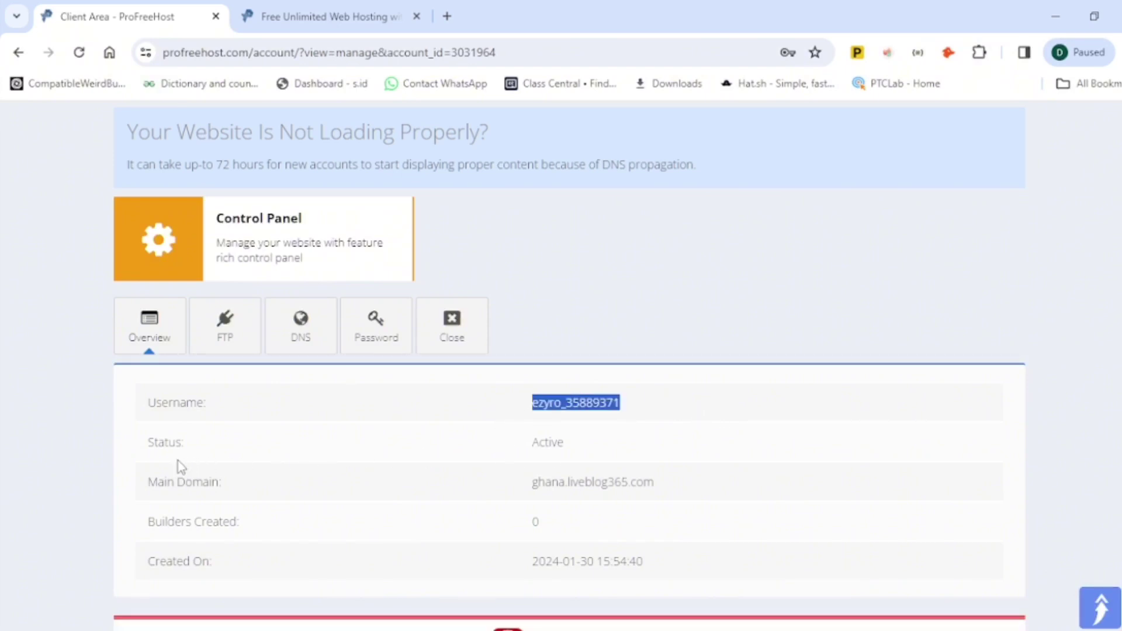
{"action": "left_click_drag", "start_coordinate": [132, 436], "coordinate": [404, 436]}
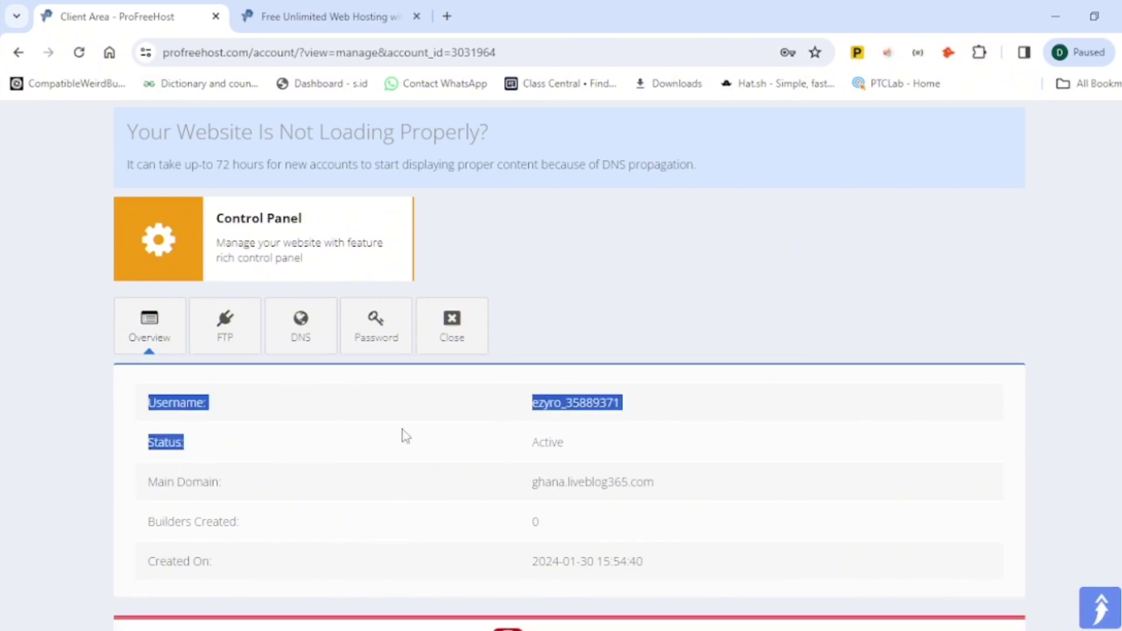
{"action": "left_click_drag", "start_coordinate": [508, 445], "coordinate": [562, 440]}
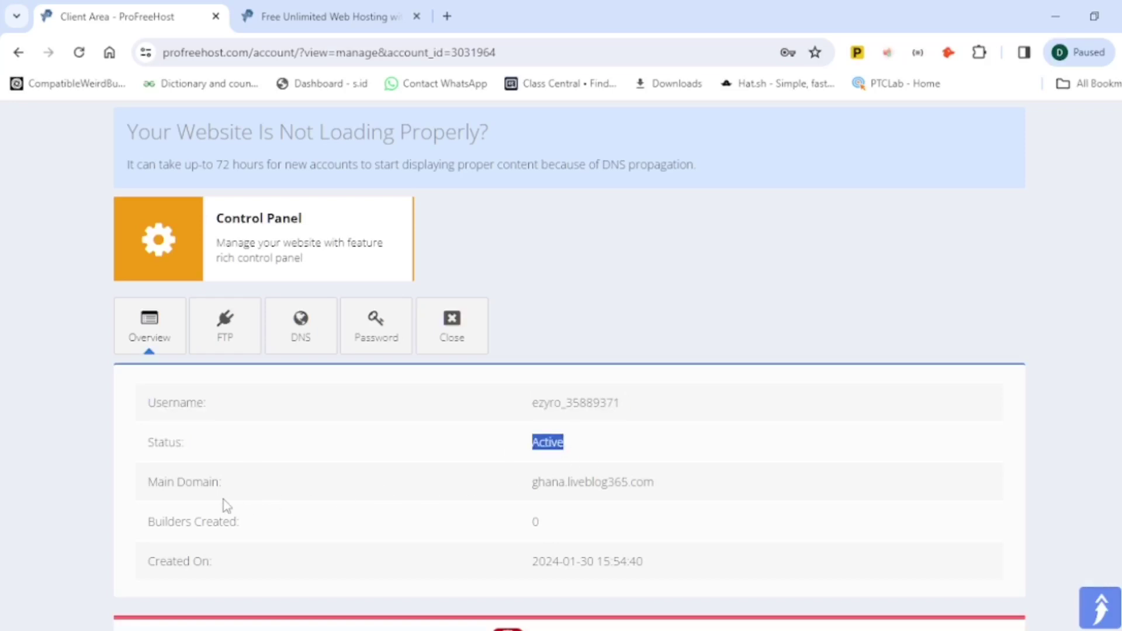
{"action": "left_click_drag", "start_coordinate": [530, 482], "coordinate": [678, 491]}
{"action": "scroll", "coordinate": [678, 491], "scroll_direction": "down", "scroll_amount": 4}
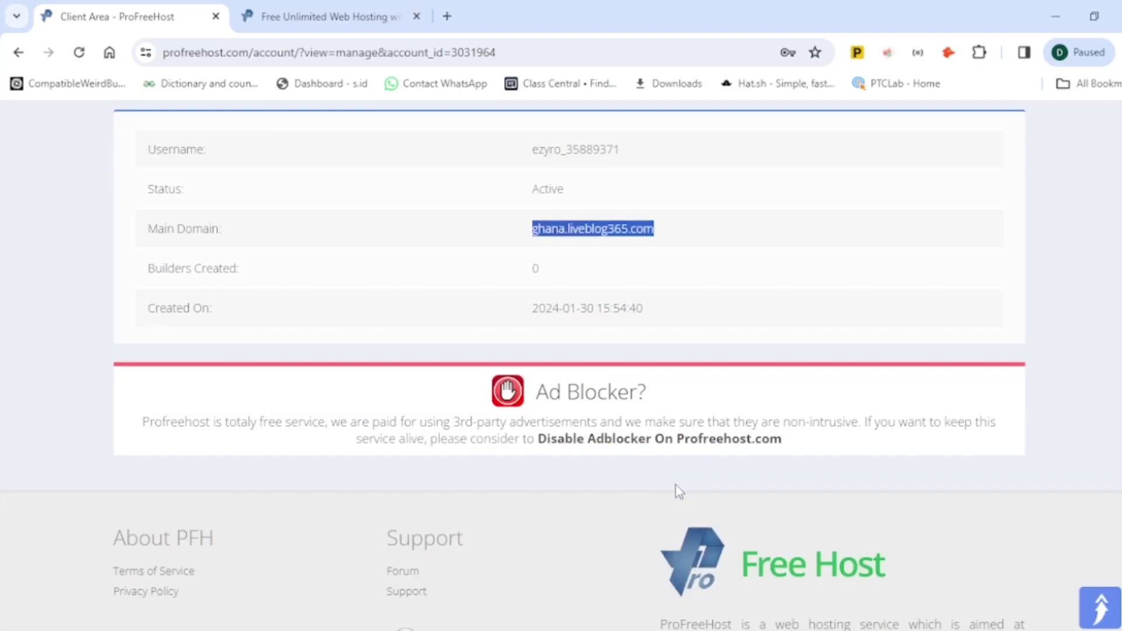
{"action": "scroll", "coordinate": [675, 491], "scroll_direction": "up", "scroll_amount": 2}
{"action": "scroll", "coordinate": [678, 490], "scroll_direction": "up", "scroll_amount": 5}
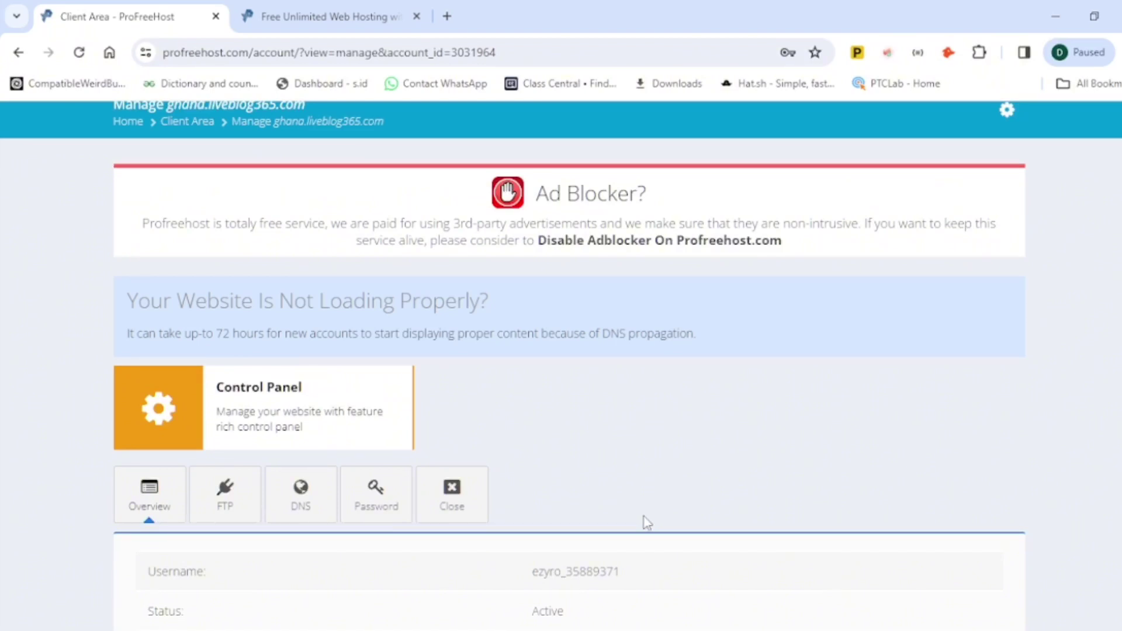
{"action": "left_click", "coordinate": [272, 432]}
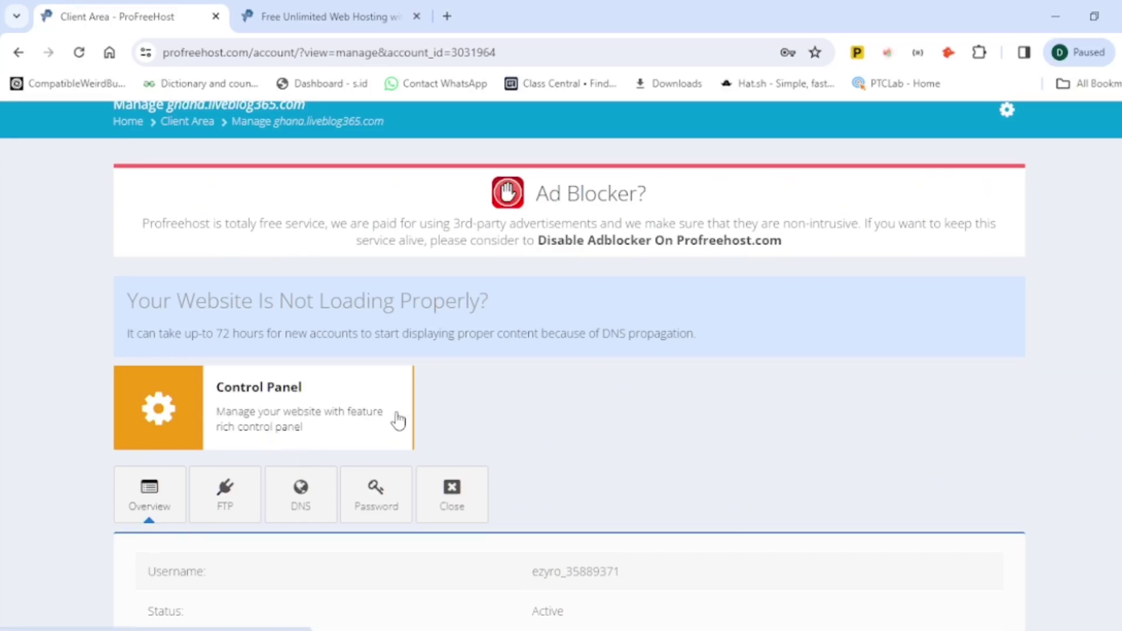
{"action": "scroll", "coordinate": [393, 421], "scroll_direction": "down", "scroll_amount": 3}
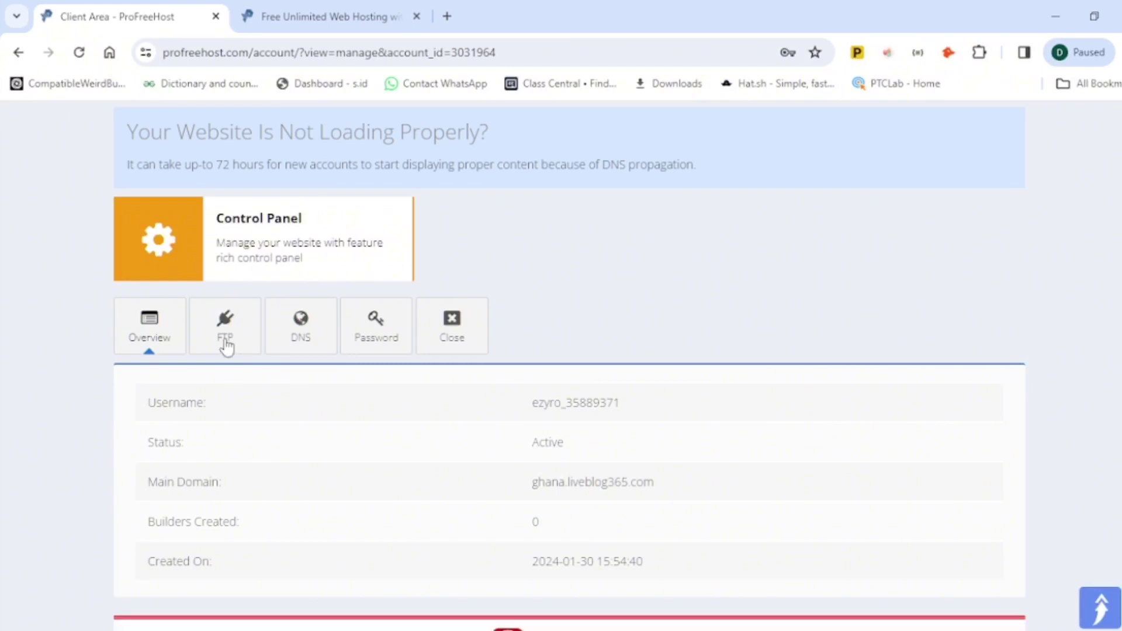
Step: Select the FTP hostname ftpupload.net, username and password, then show nameservers ns1/ns2.liveblog365.com
{"action": "left_click", "coordinate": [227, 347]}
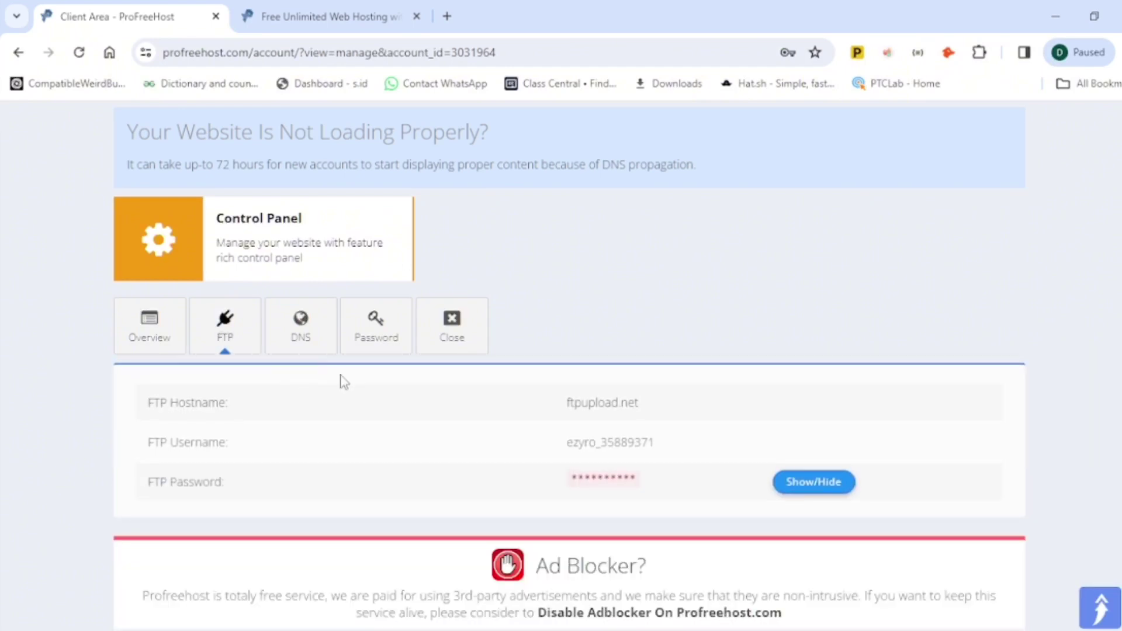
{"action": "scroll", "coordinate": [344, 382], "scroll_direction": "down", "scroll_amount": 1}
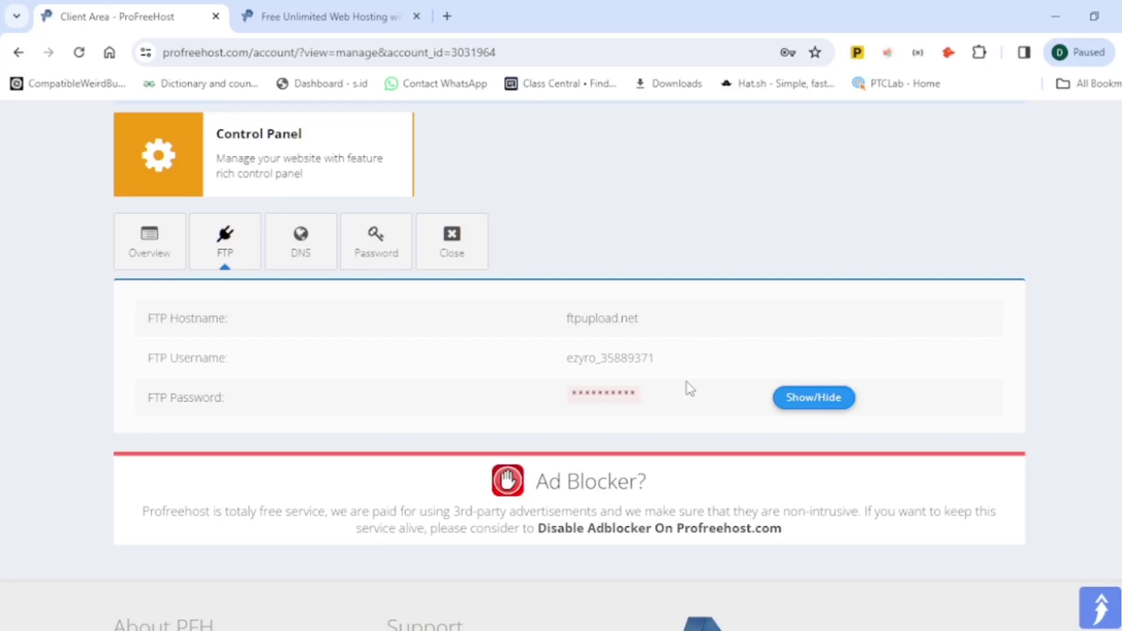
{"action": "left_click_drag", "start_coordinate": [631, 400], "coordinate": [565, 413]}
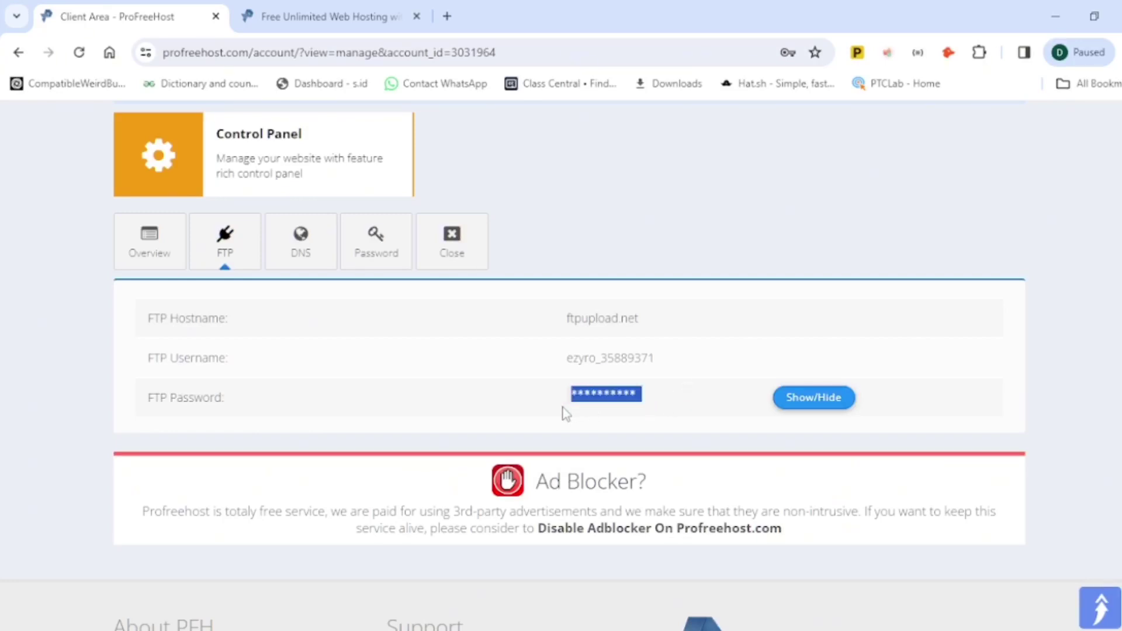
{"action": "left_click_drag", "start_coordinate": [669, 368], "coordinate": [571, 376]}
{"action": "left_click_drag", "start_coordinate": [676, 321], "coordinate": [566, 342]}
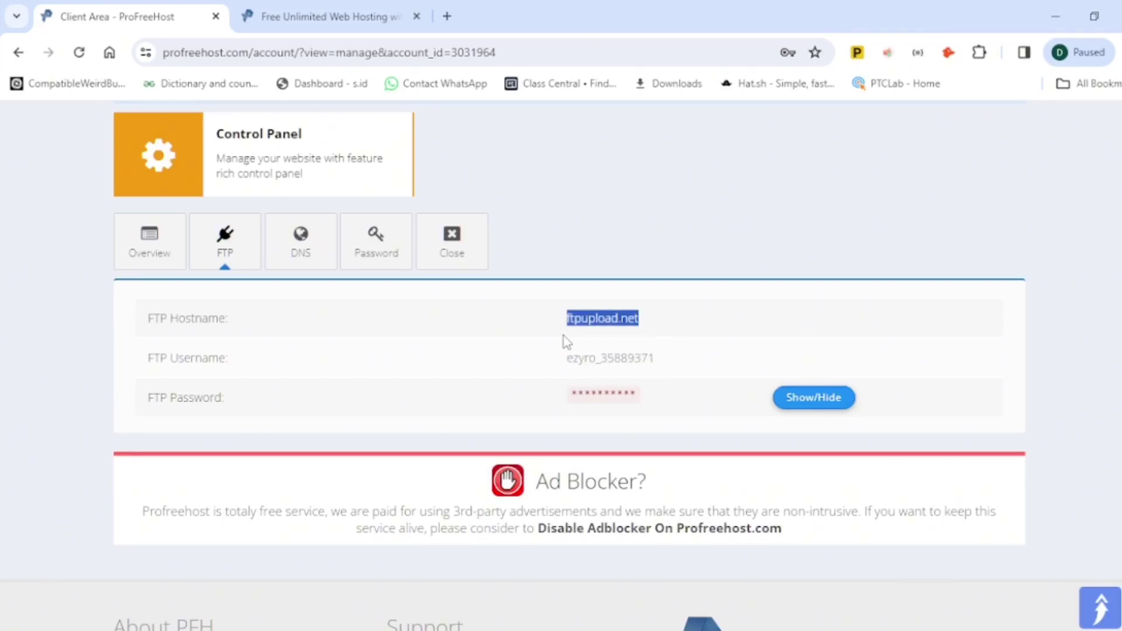
{"action": "left_click", "coordinate": [315, 252]}
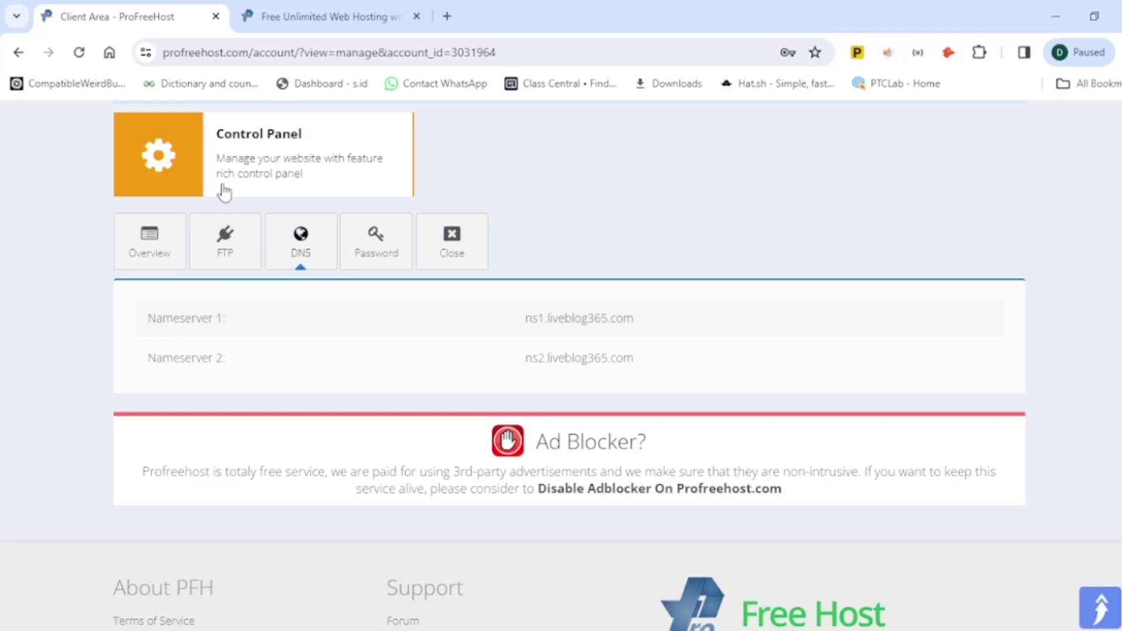
{"action": "scroll", "coordinate": [401, 243], "scroll_direction": "up", "scroll_amount": 3}
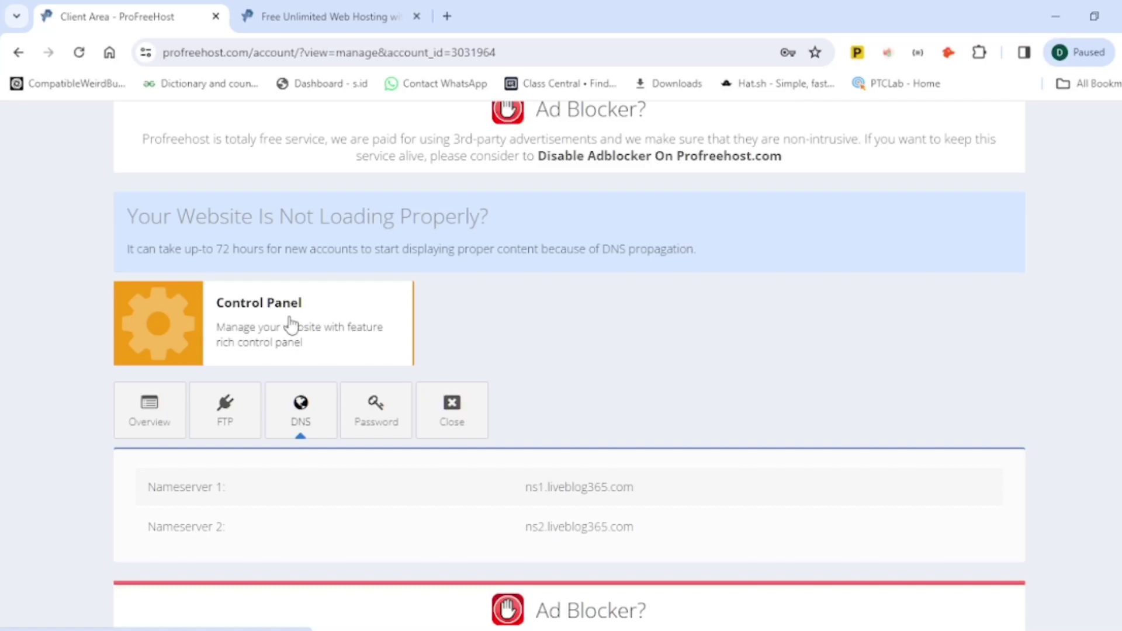
Step: Open the Control Panel in a new tab and approve service e-mails to reach the cPanel
{"action": "left_click", "coordinate": [290, 323]}
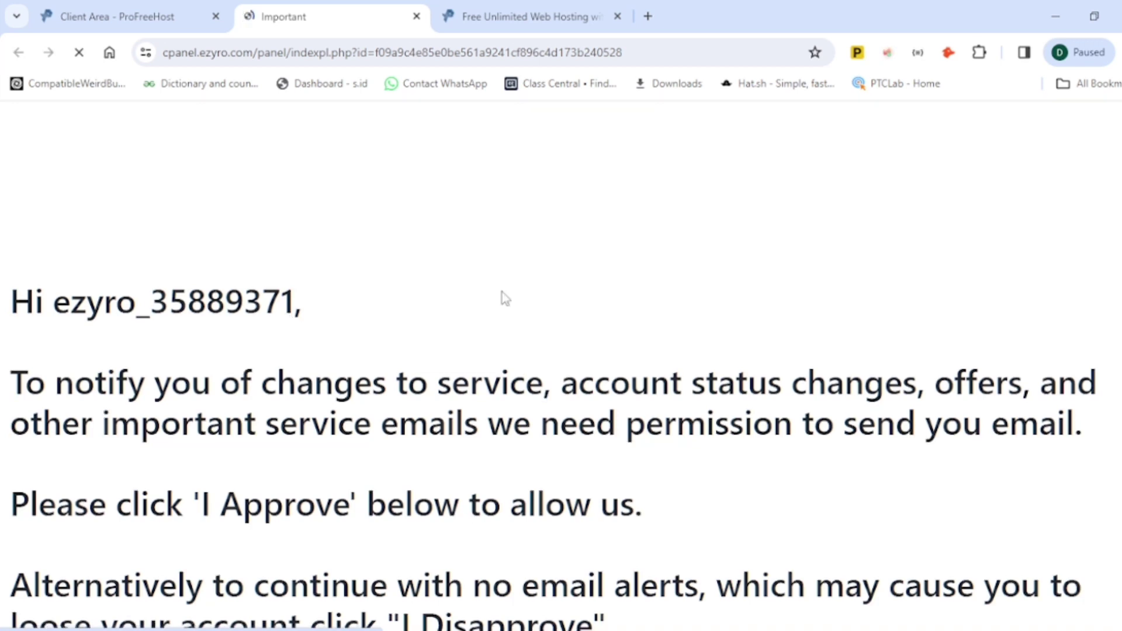
{"action": "scroll", "coordinate": [502, 295], "scroll_direction": "down", "scroll_amount": 3}
{"action": "left_click", "coordinate": [602, 546]}
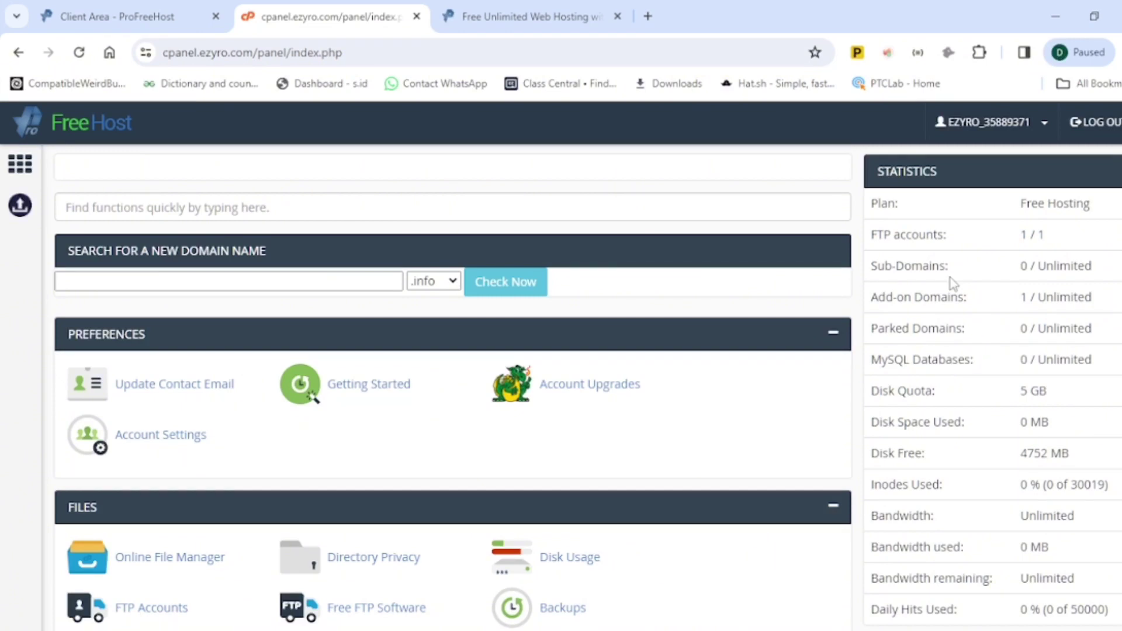
{"action": "scroll", "coordinate": [950, 278], "scroll_direction": "down", "scroll_amount": 10}
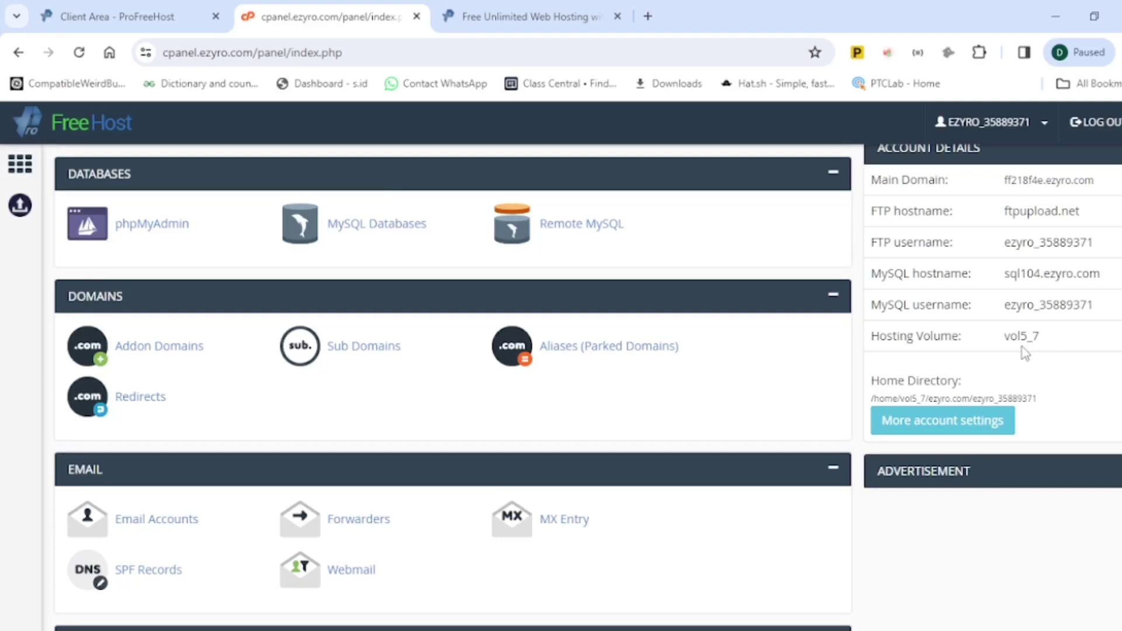
{"action": "scroll", "coordinate": [846, 377], "scroll_direction": "up", "scroll_amount": 10}
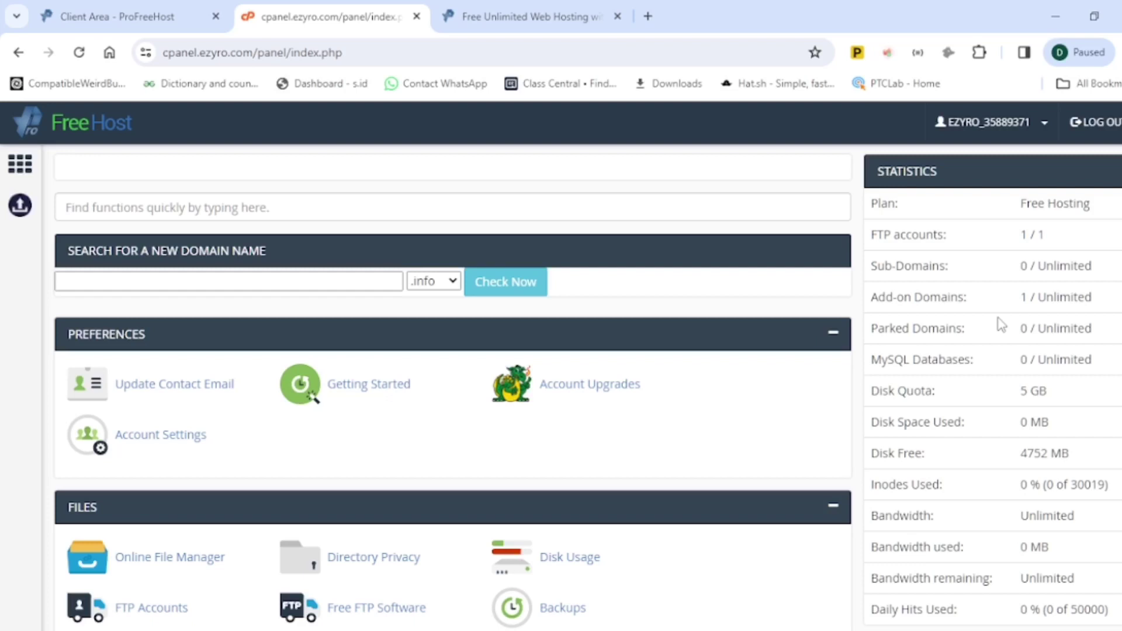
{"action": "left_click_drag", "start_coordinate": [1007, 150], "coordinate": [1092, 202]}
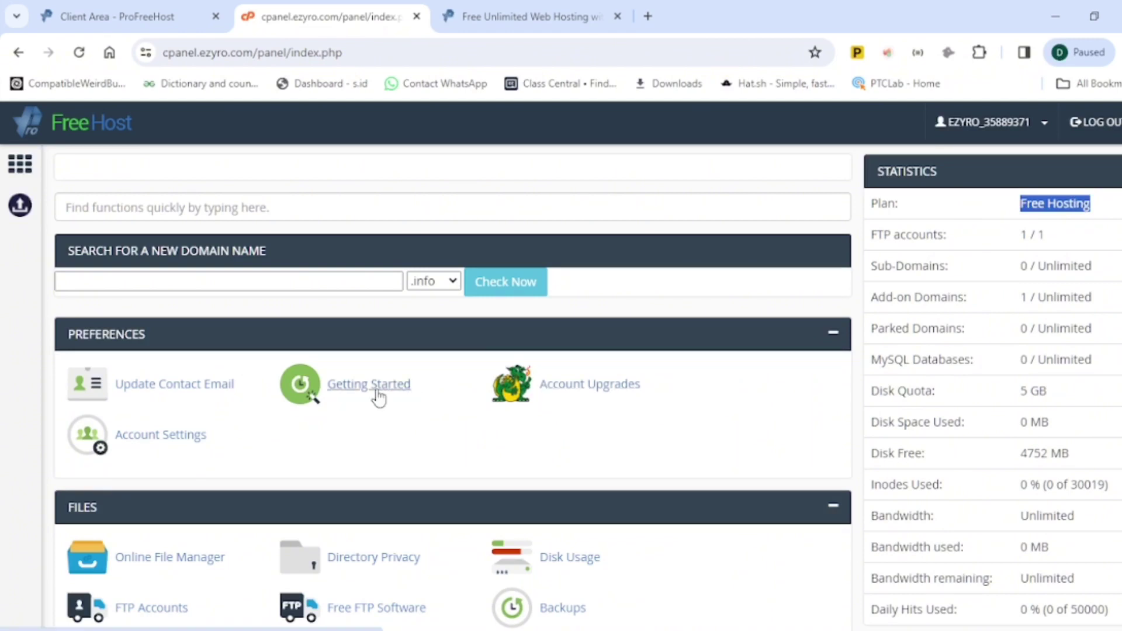
{"action": "scroll", "coordinate": [175, 315], "scroll_direction": "down", "scroll_amount": 1}
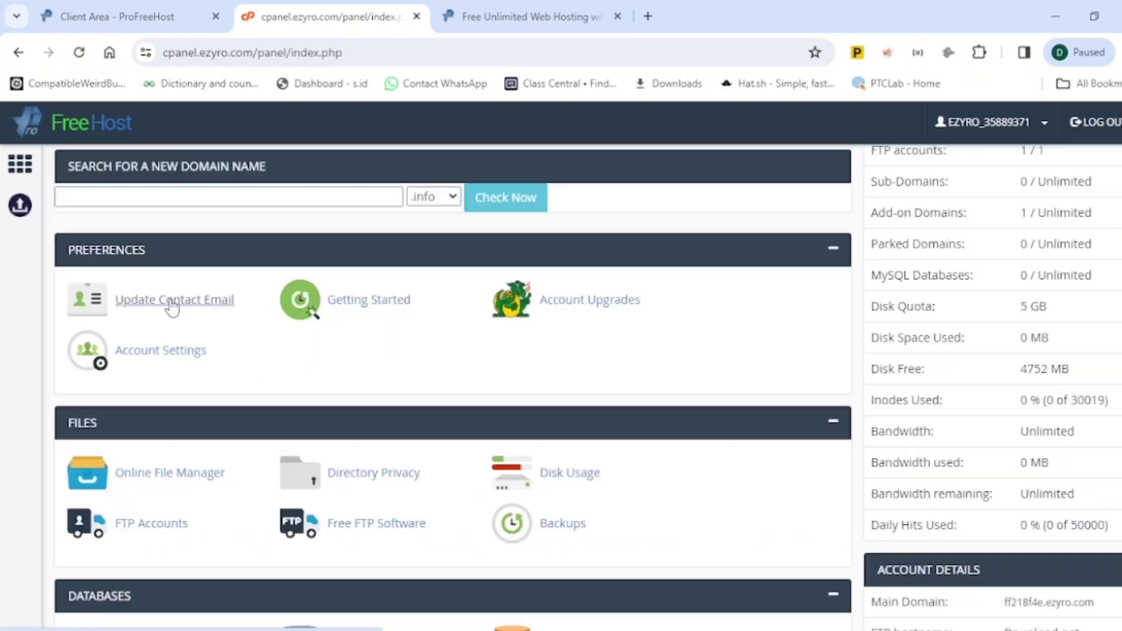
{"action": "scroll", "coordinate": [170, 315], "scroll_direction": "down", "scroll_amount": 1}
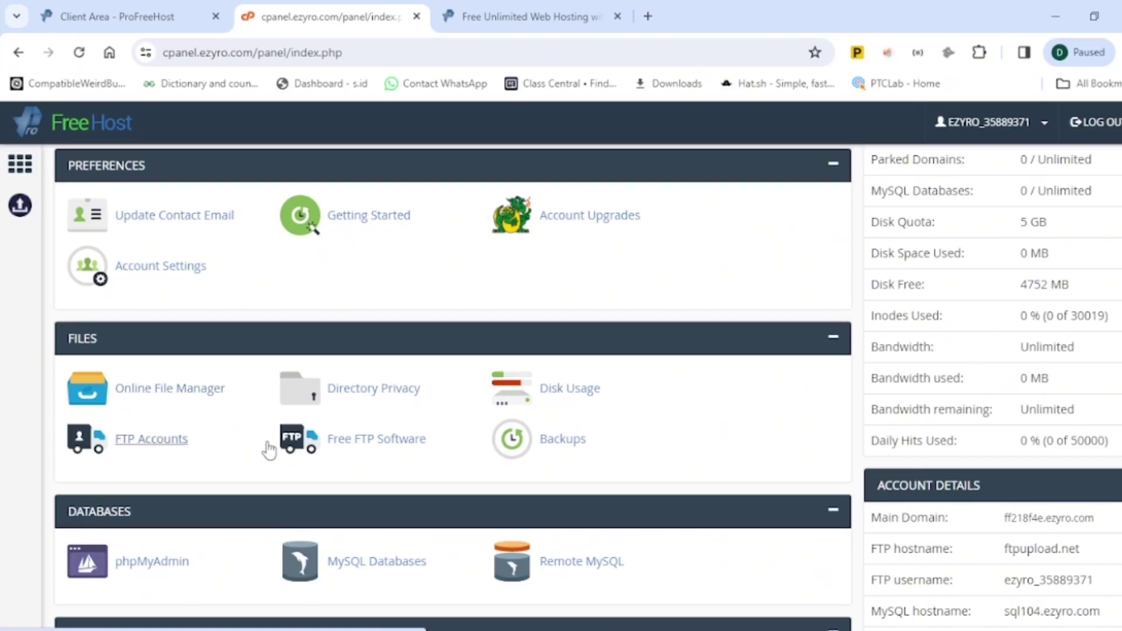
{"action": "scroll", "coordinate": [269, 449], "scroll_direction": "down", "scroll_amount": 1}
{"action": "scroll", "coordinate": [257, 438], "scroll_direction": "down", "scroll_amount": 1}
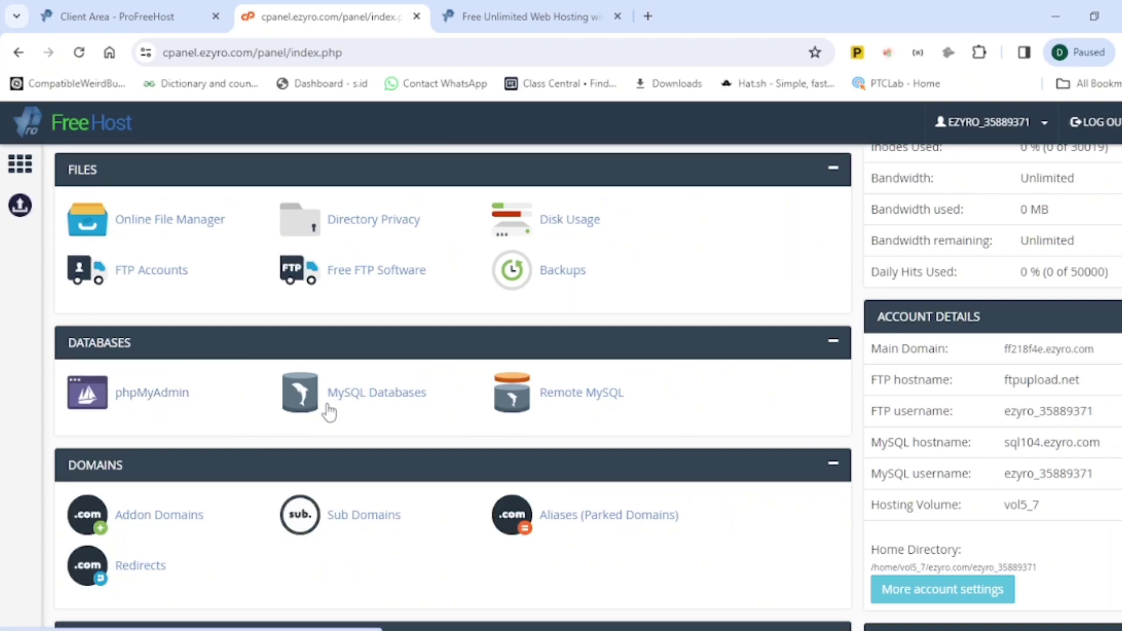
{"action": "scroll", "coordinate": [345, 414], "scroll_direction": "down", "scroll_amount": 1}
{"action": "scroll", "coordinate": [240, 424], "scroll_direction": "down", "scroll_amount": 1}
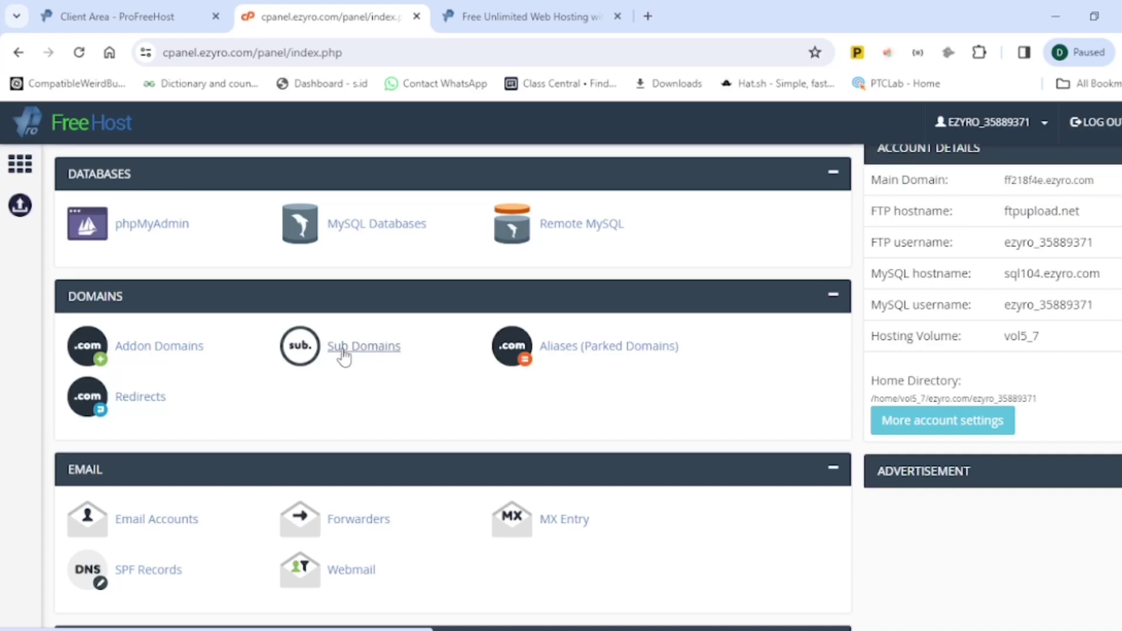
{"action": "scroll", "coordinate": [340, 409], "scroll_direction": "down", "scroll_amount": 2}
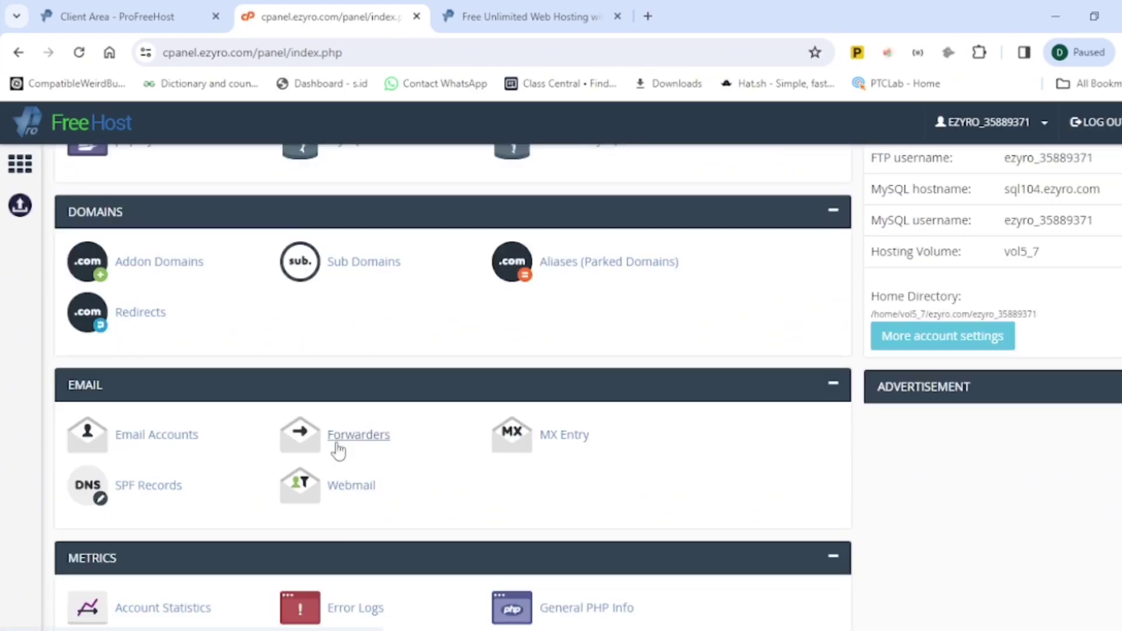
{"action": "scroll", "coordinate": [311, 450], "scroll_direction": "down", "scroll_amount": 1}
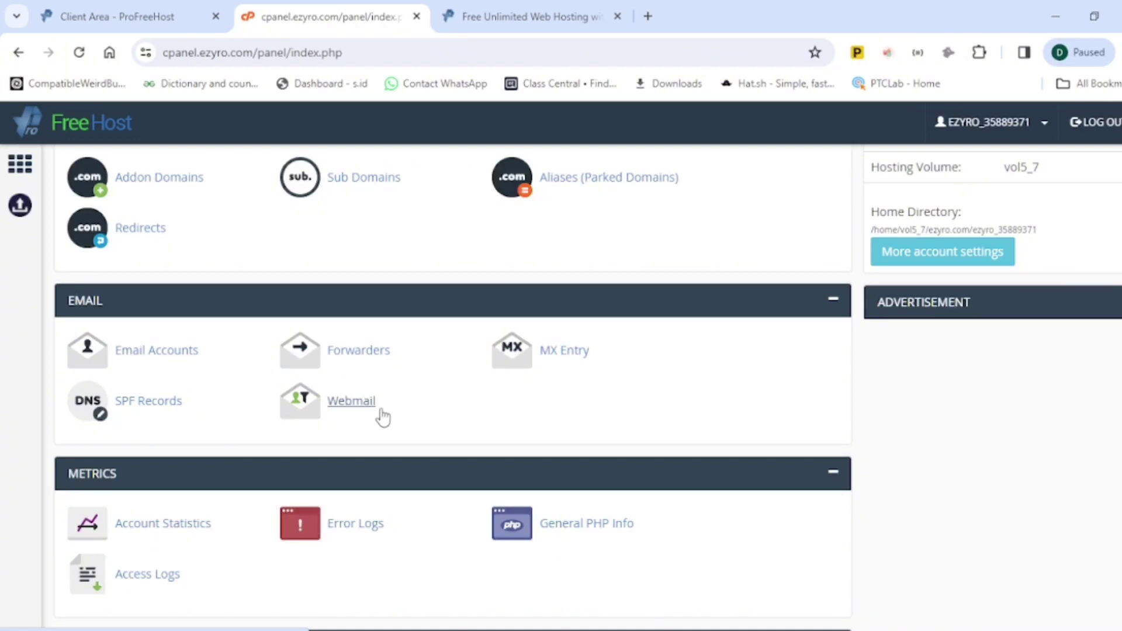
{"action": "scroll", "coordinate": [389, 416], "scroll_direction": "down", "scroll_amount": 1}
{"action": "scroll", "coordinate": [370, 463], "scroll_direction": "down", "scroll_amount": 1}
{"action": "scroll", "coordinate": [347, 454], "scroll_direction": "up", "scroll_amount": 1}
{"action": "scroll", "coordinate": [344, 461], "scroll_direction": "down", "scroll_amount": 4}
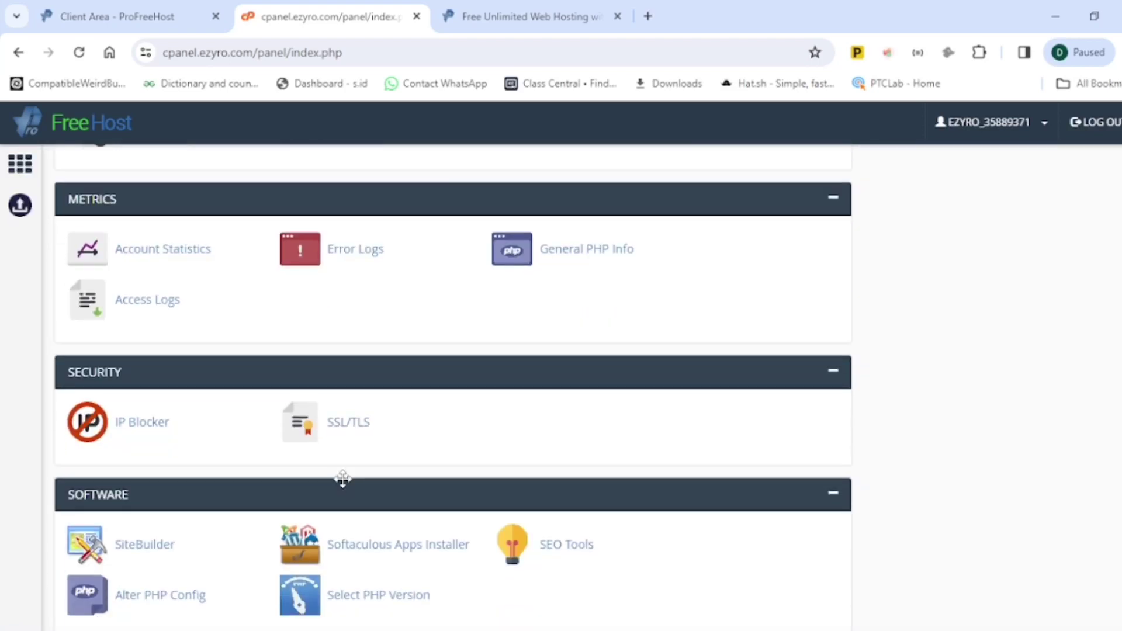
{"action": "scroll", "coordinate": [344, 489], "scroll_direction": "down", "scroll_amount": 2}
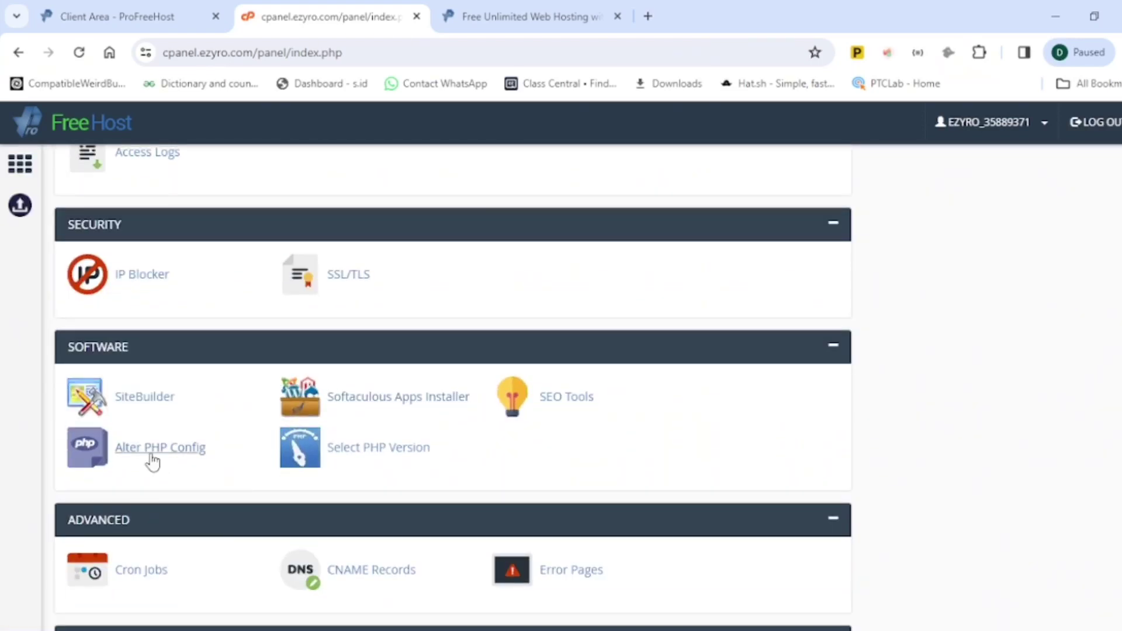
{"action": "scroll", "coordinate": [277, 447], "scroll_direction": "down", "scroll_amount": 2}
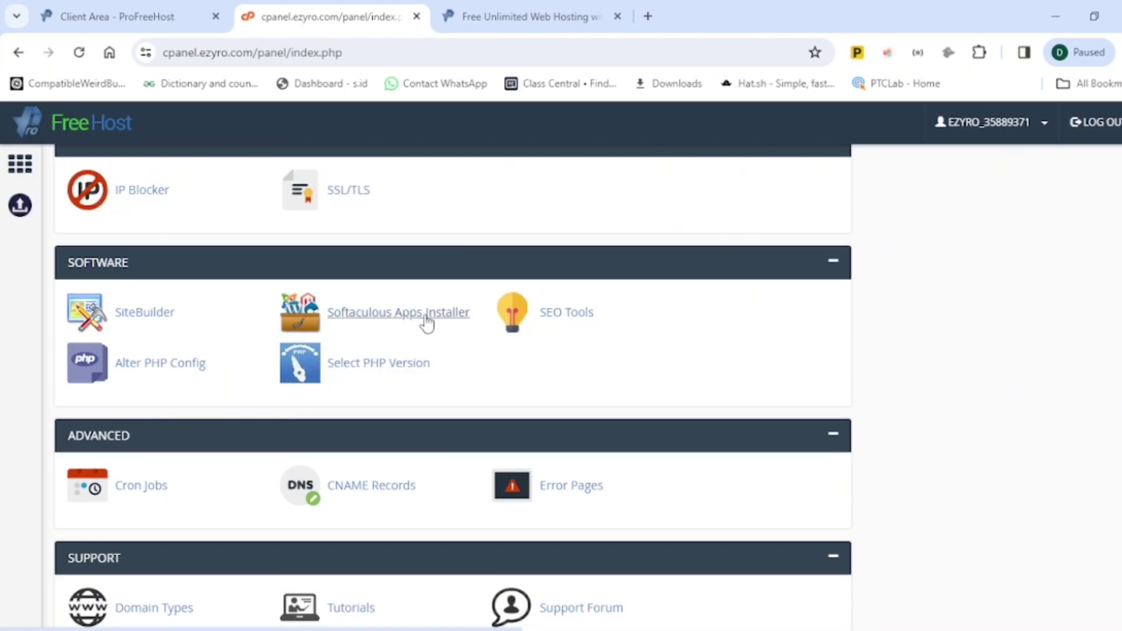
{"action": "scroll", "coordinate": [335, 522], "scroll_direction": "down", "scroll_amount": 2}
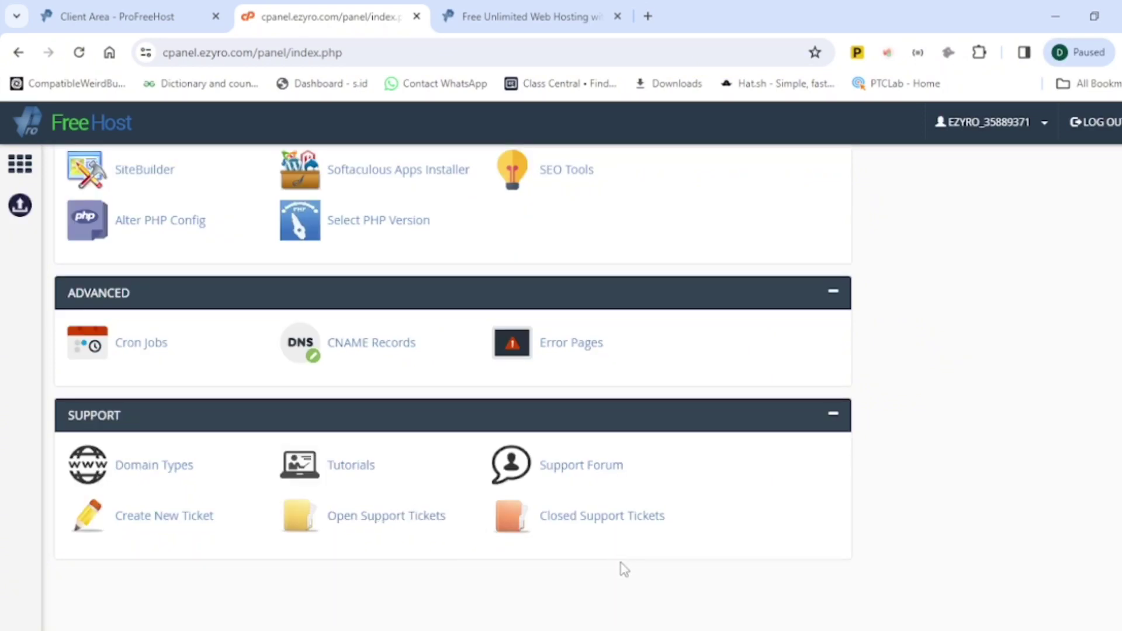
{"action": "scroll", "coordinate": [623, 569], "scroll_direction": "up", "scroll_amount": 8}
{"action": "scroll", "coordinate": [629, 566], "scroll_direction": "up", "scroll_amount": 10}
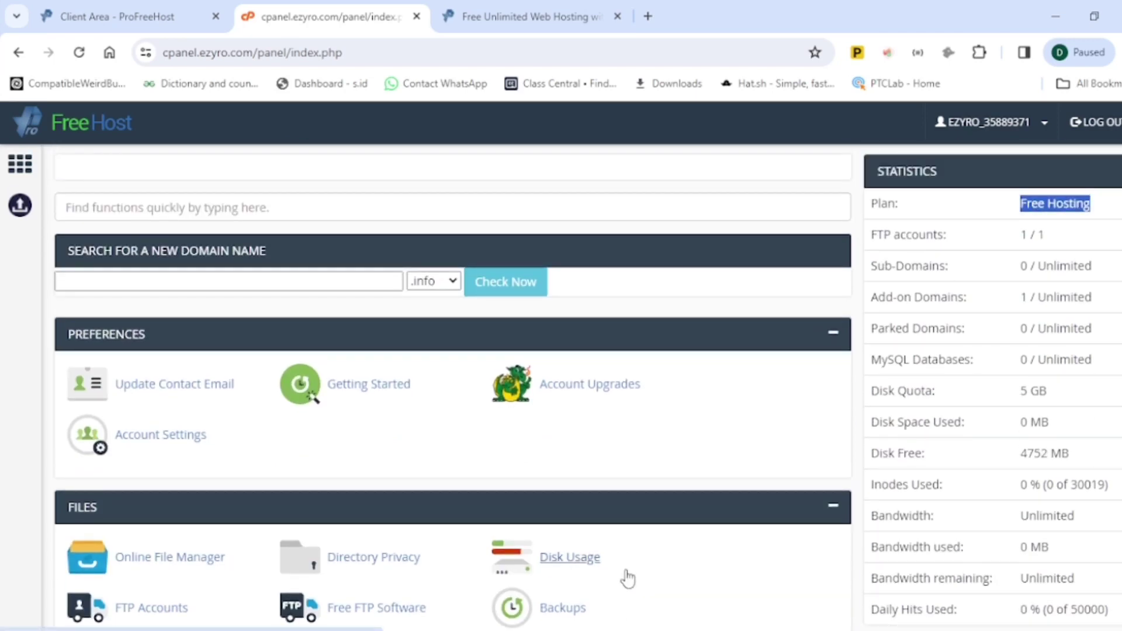
{"action": "scroll", "coordinate": [313, 541], "scroll_direction": "down", "scroll_amount": 3}
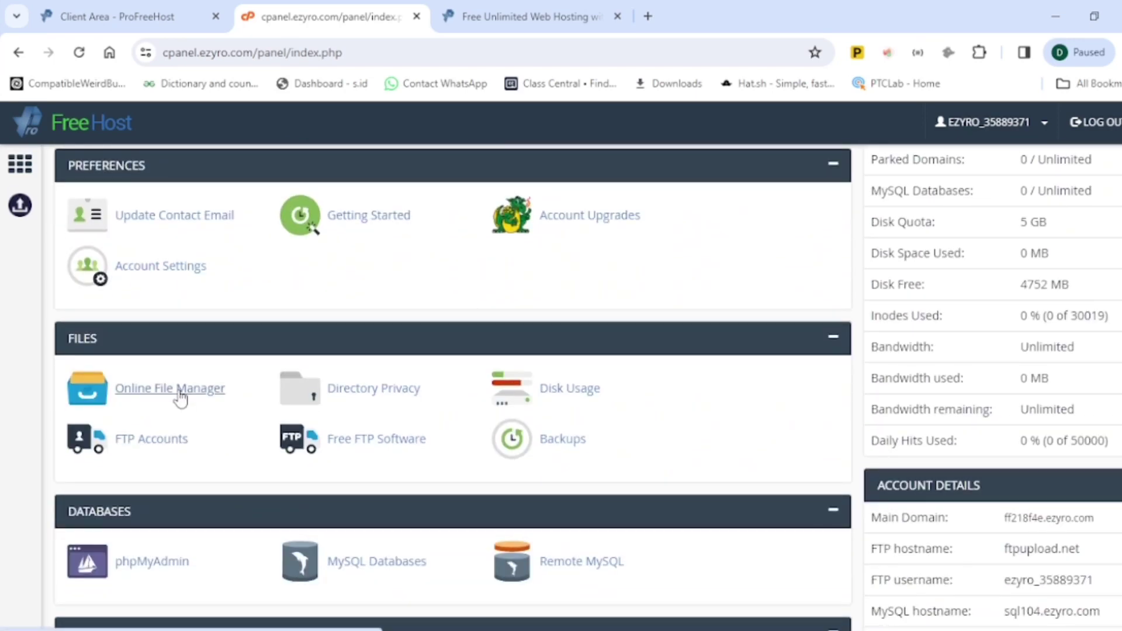
Step: Launch the Monsta FTP online file manager in a new tab, then switch back to the control panel
{"action": "left_click", "coordinate": [180, 399]}
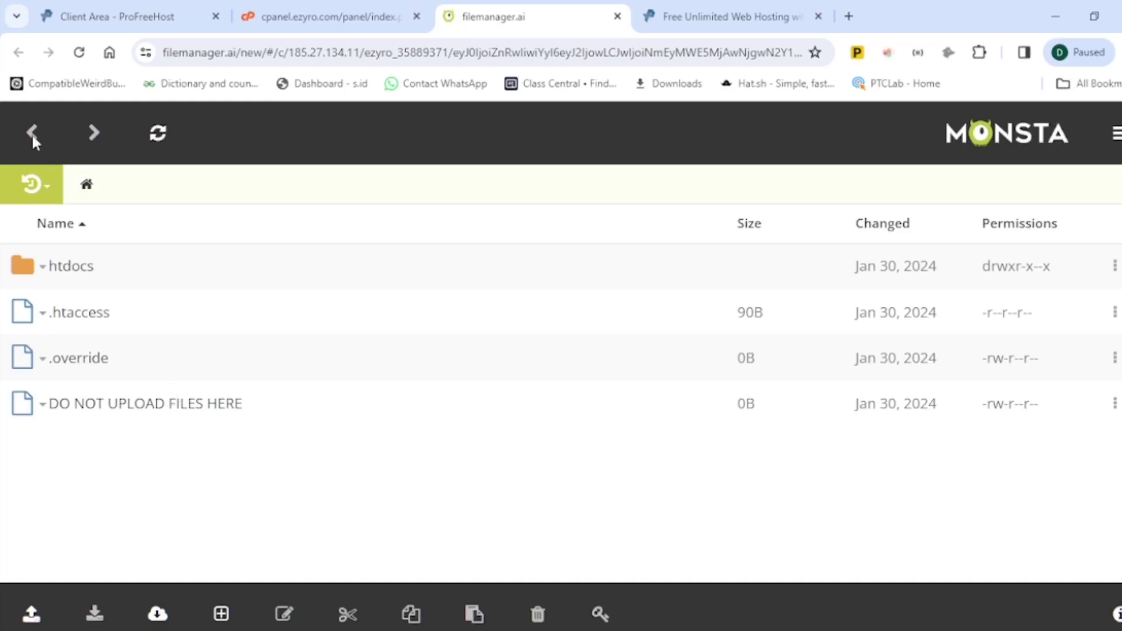
{"action": "left_click", "coordinate": [327, 17]}
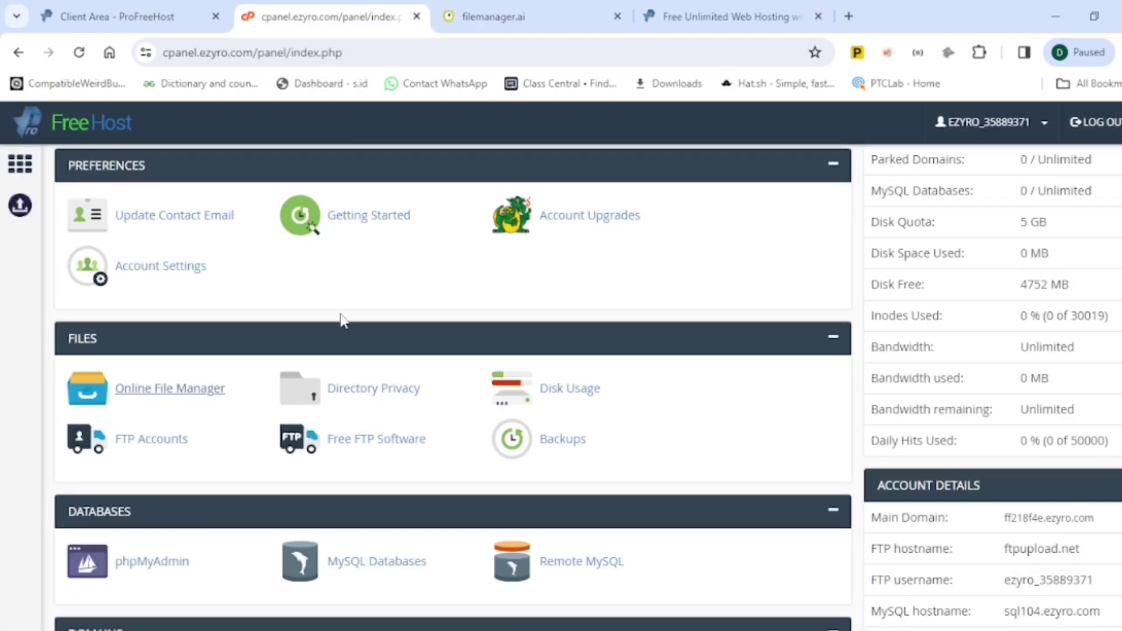
Step: Scroll down to the Software section and launch the Softaculous app installer
{"action": "scroll", "coordinate": [348, 324], "scroll_direction": "down", "scroll_amount": 1}
{"action": "scroll", "coordinate": [355, 337], "scroll_direction": "down", "scroll_amount": 3}
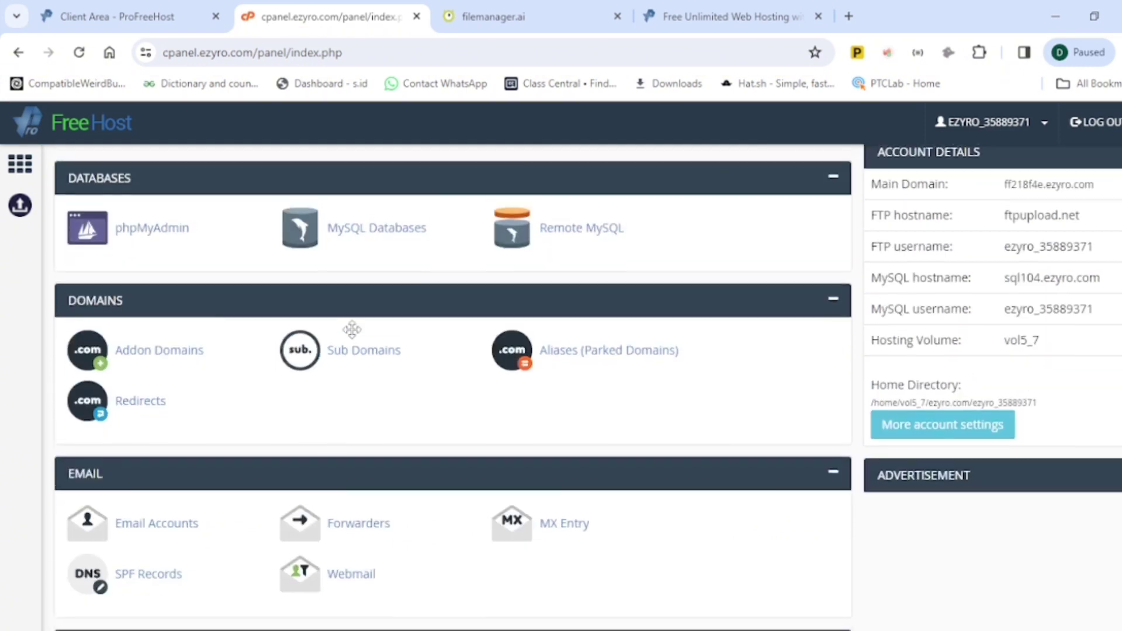
{"action": "scroll", "coordinate": [351, 345], "scroll_direction": "down", "scroll_amount": 1}
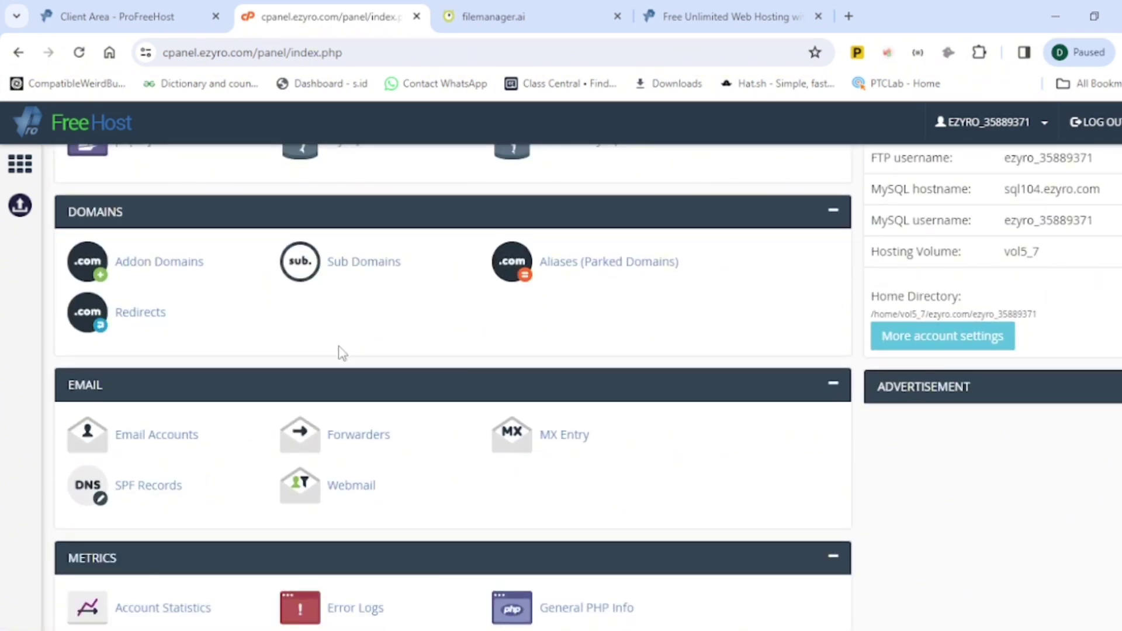
{"action": "scroll", "coordinate": [342, 354], "scroll_direction": "down", "scroll_amount": 5}
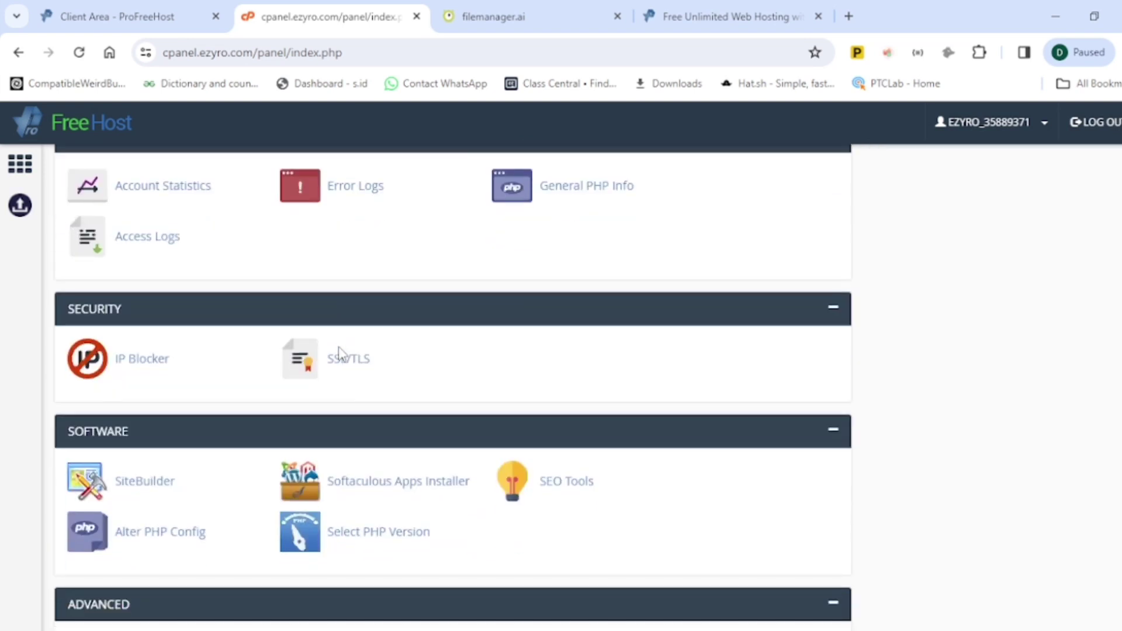
{"action": "scroll", "coordinate": [340, 354], "scroll_direction": "down", "scroll_amount": 2}
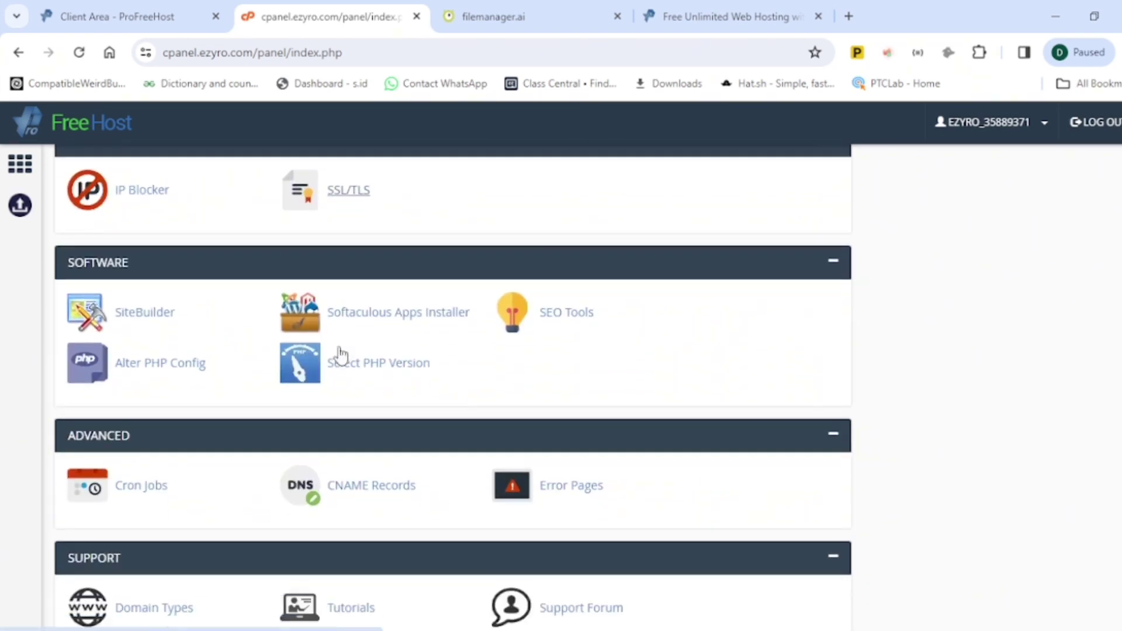
{"action": "left_click", "coordinate": [359, 313]}
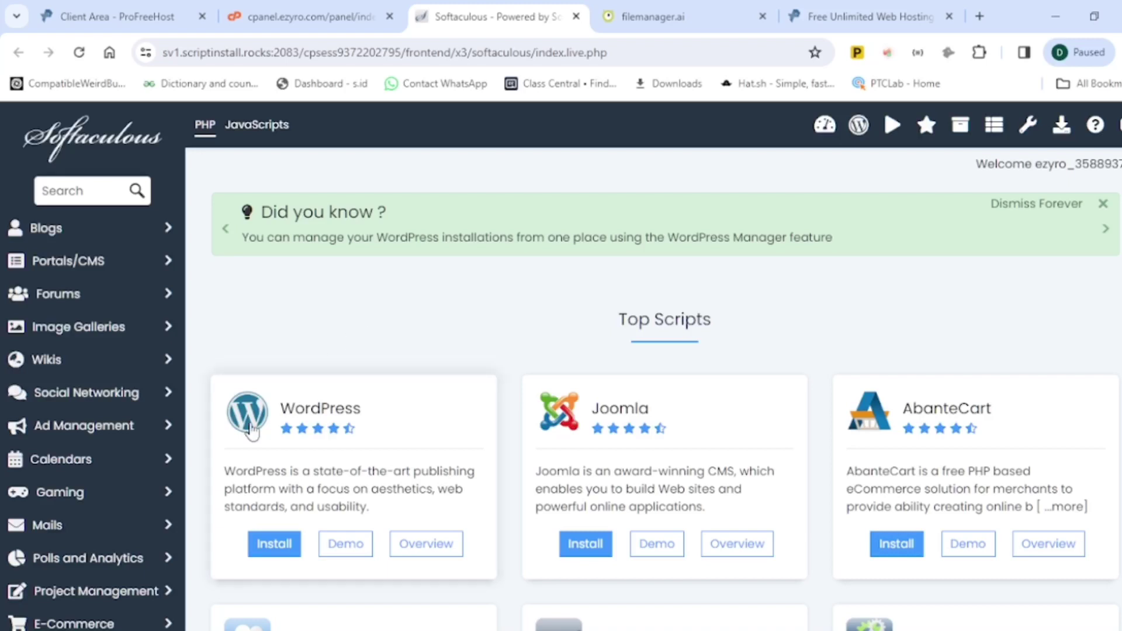
Step: Browse the Softaculous Top Scripts catalogue, highlighting the Dolphin title, then return to cpanel.ezyro.com
{"action": "scroll", "coordinate": [352, 526], "scroll_direction": "down", "scroll_amount": 2}
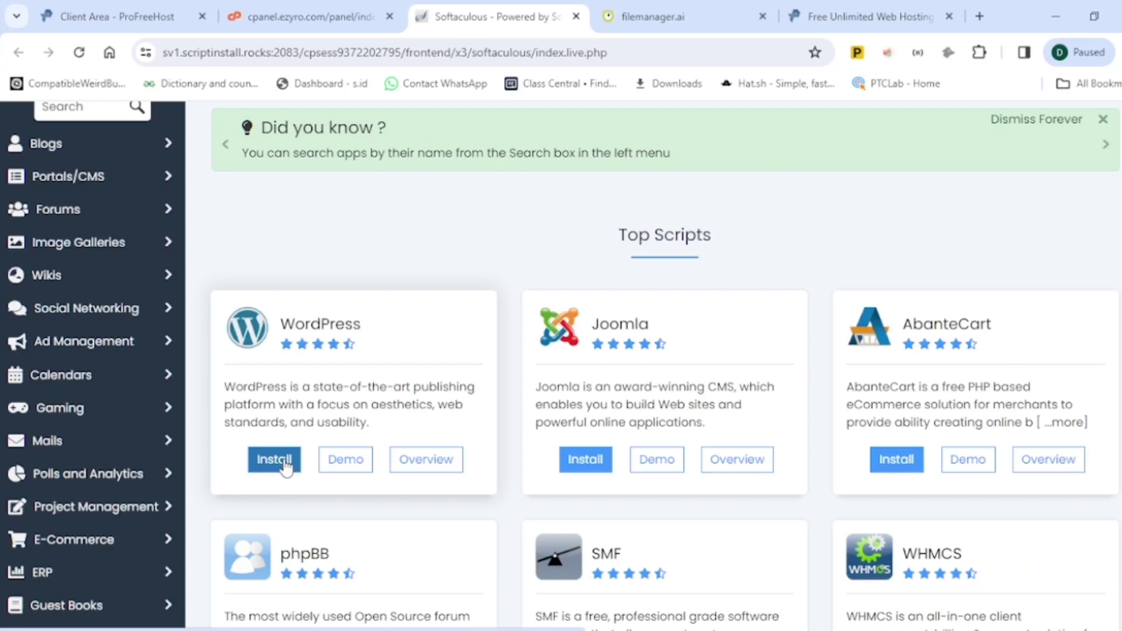
{"action": "scroll", "coordinate": [289, 467], "scroll_direction": "down", "scroll_amount": 2}
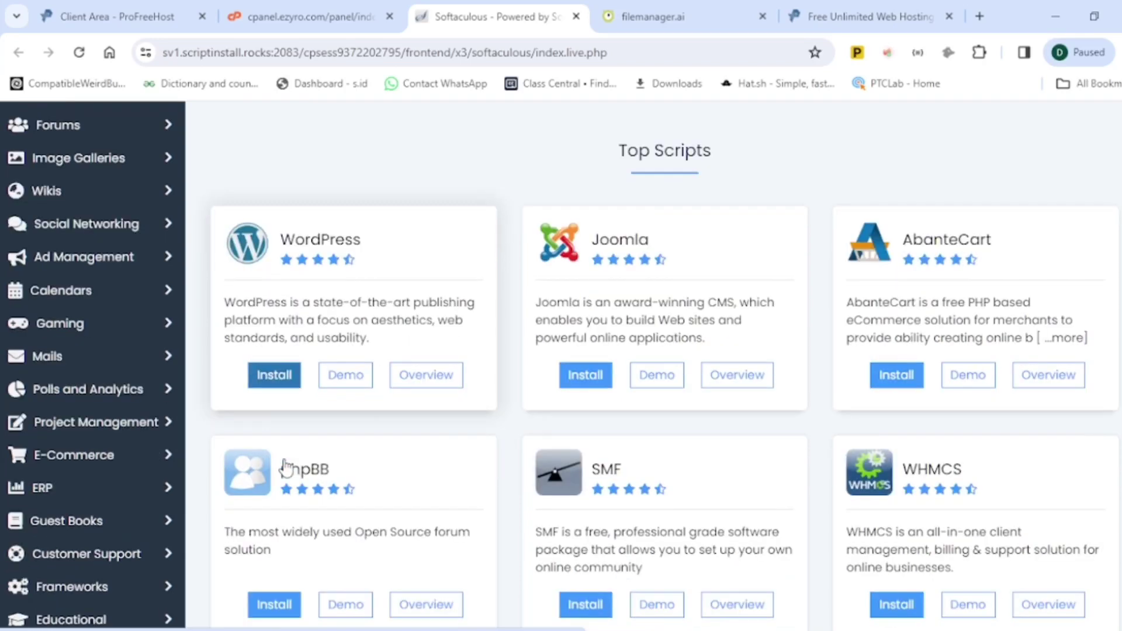
{"action": "scroll", "coordinate": [698, 266], "scroll_direction": "down", "scroll_amount": 4}
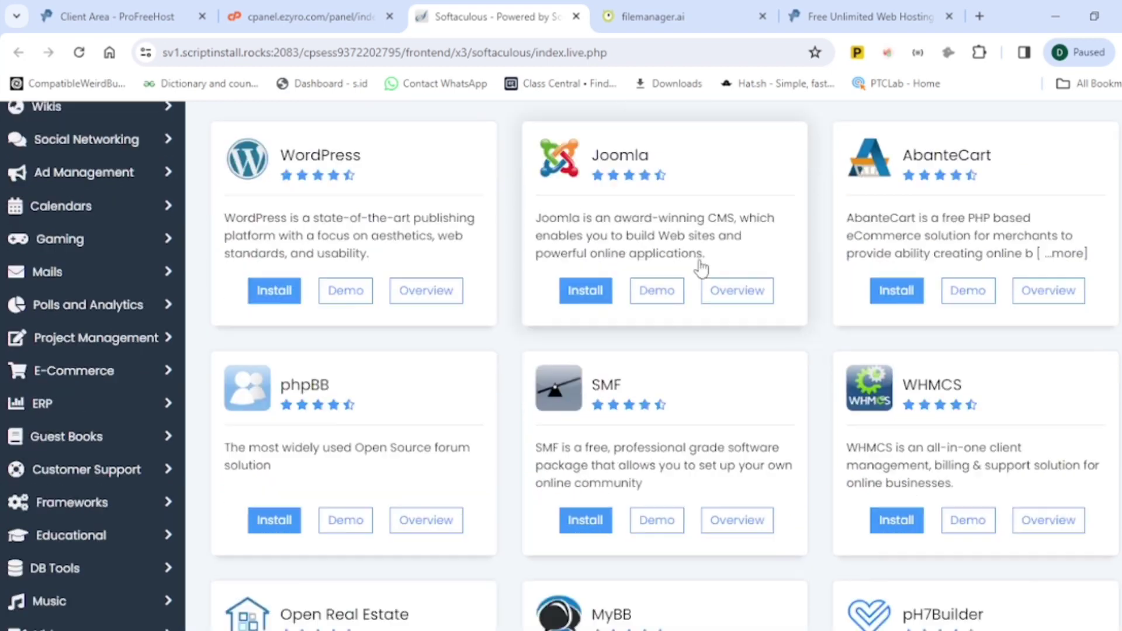
{"action": "scroll", "coordinate": [701, 269], "scroll_direction": "down", "scroll_amount": 7}
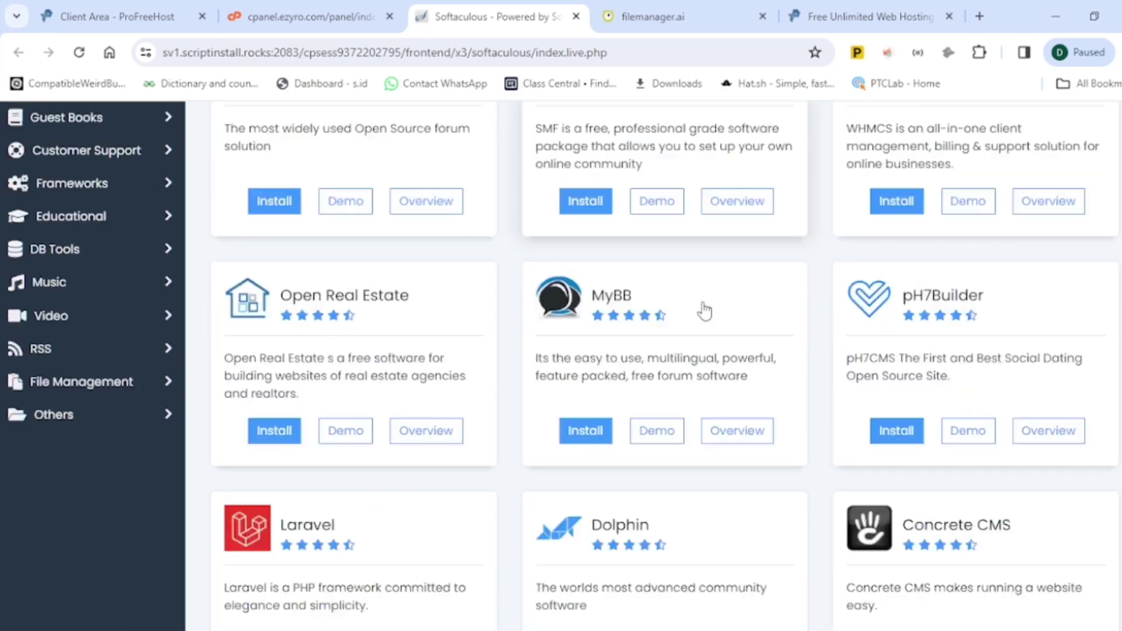
{"action": "scroll", "coordinate": [705, 315], "scroll_direction": "down", "scroll_amount": 6}
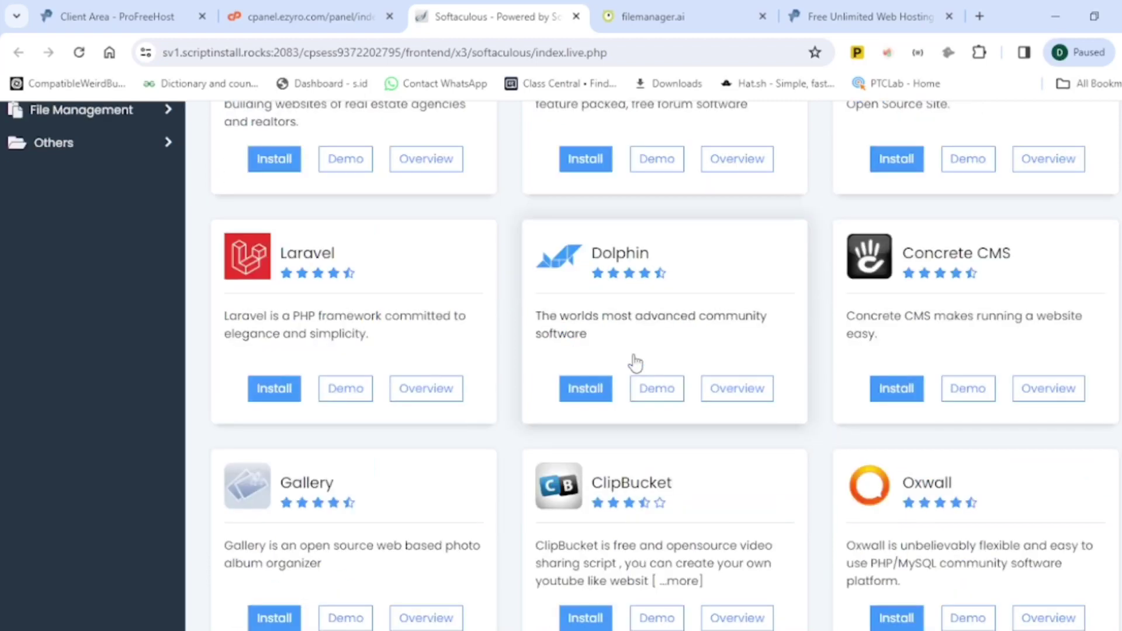
{"action": "left_click_drag", "start_coordinate": [653, 255], "coordinate": [567, 263]}
{"action": "scroll", "coordinate": [564, 277], "scroll_direction": "down", "scroll_amount": 2}
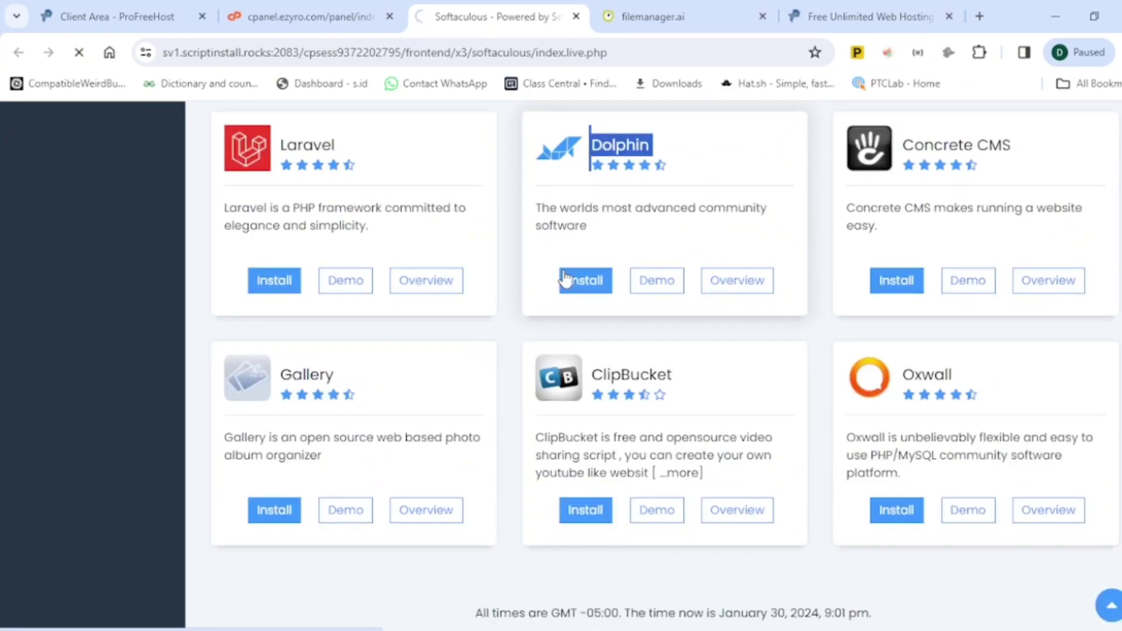
{"action": "scroll", "coordinate": [564, 278], "scroll_direction": "up", "scroll_amount": 12}
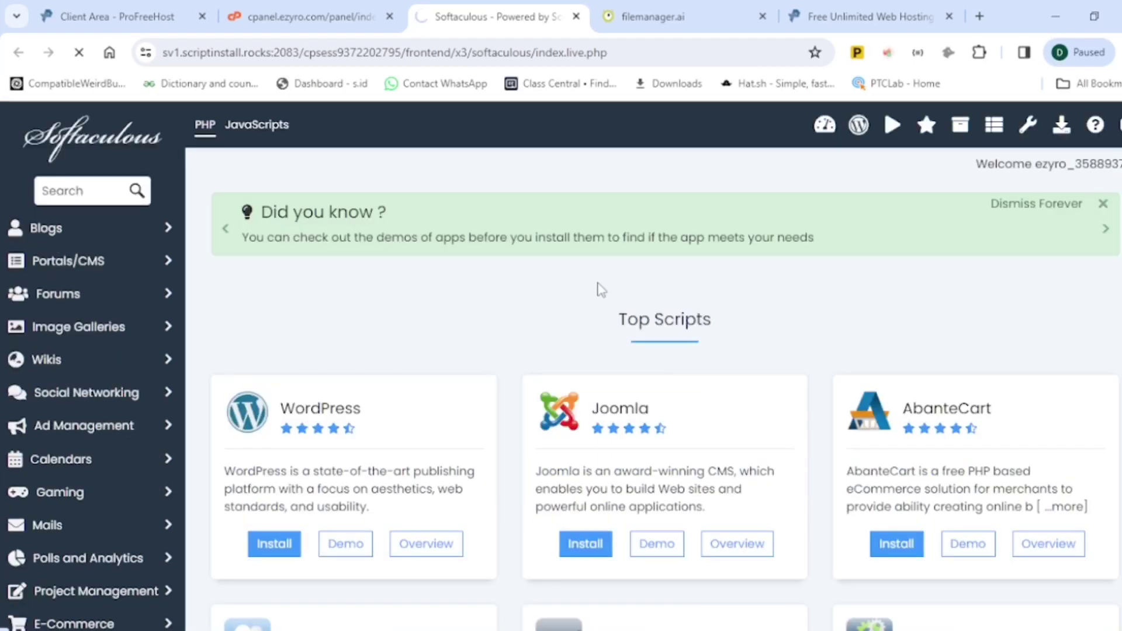
{"action": "left_click", "coordinate": [272, 18]}
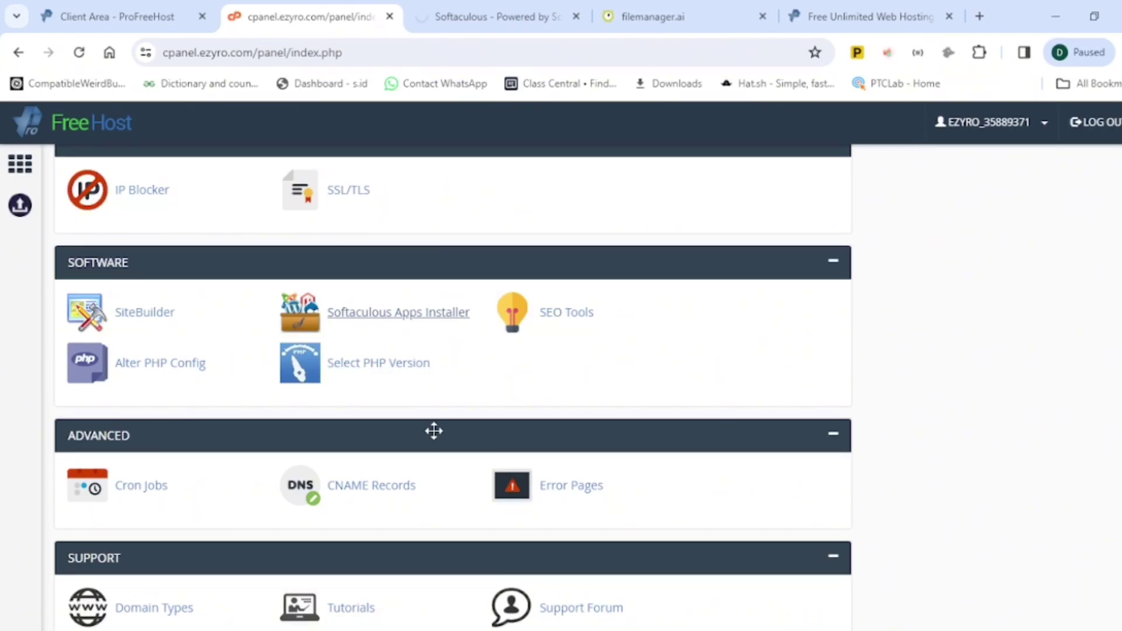
Step: Scroll to the control panel's Domains section and go to Sub Domains
{"action": "scroll", "coordinate": [434, 430], "scroll_direction": "down", "scroll_amount": 2}
{"action": "scroll", "coordinate": [436, 438], "scroll_direction": "down", "scroll_amount": 1}
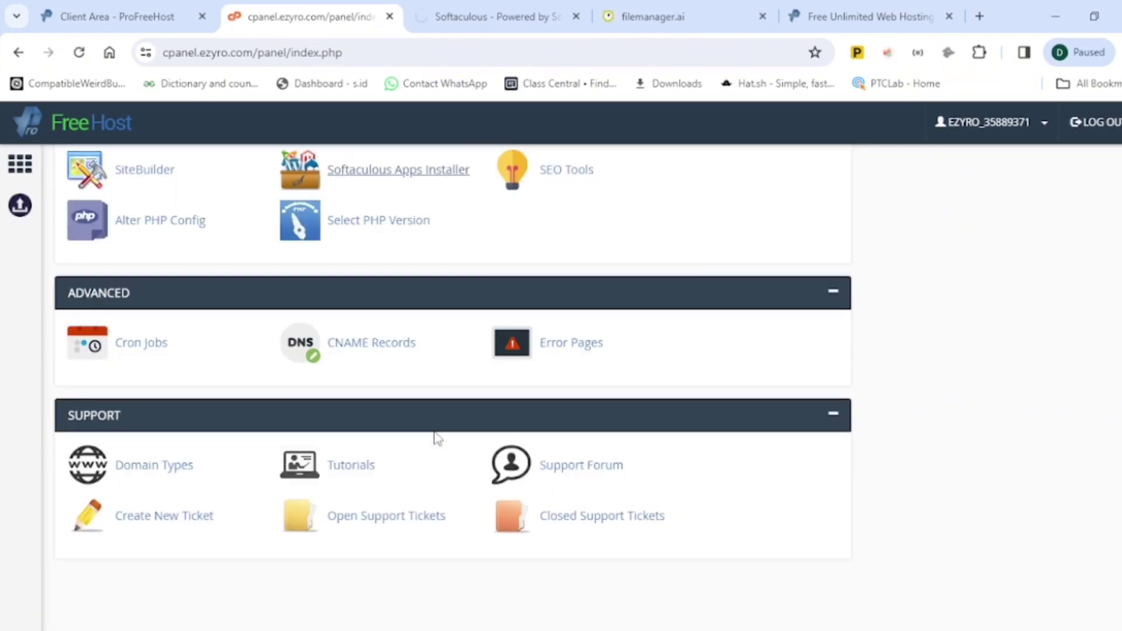
{"action": "scroll", "coordinate": [437, 438], "scroll_direction": "up", "scroll_amount": 4}
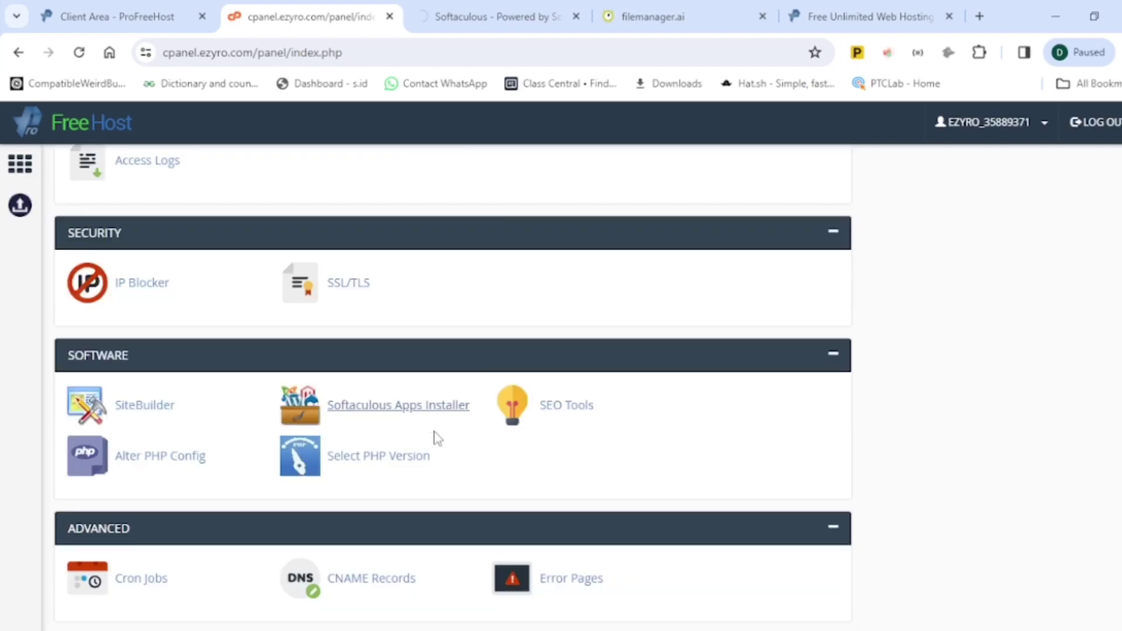
{"action": "scroll", "coordinate": [437, 438], "scroll_direction": "up", "scroll_amount": 9}
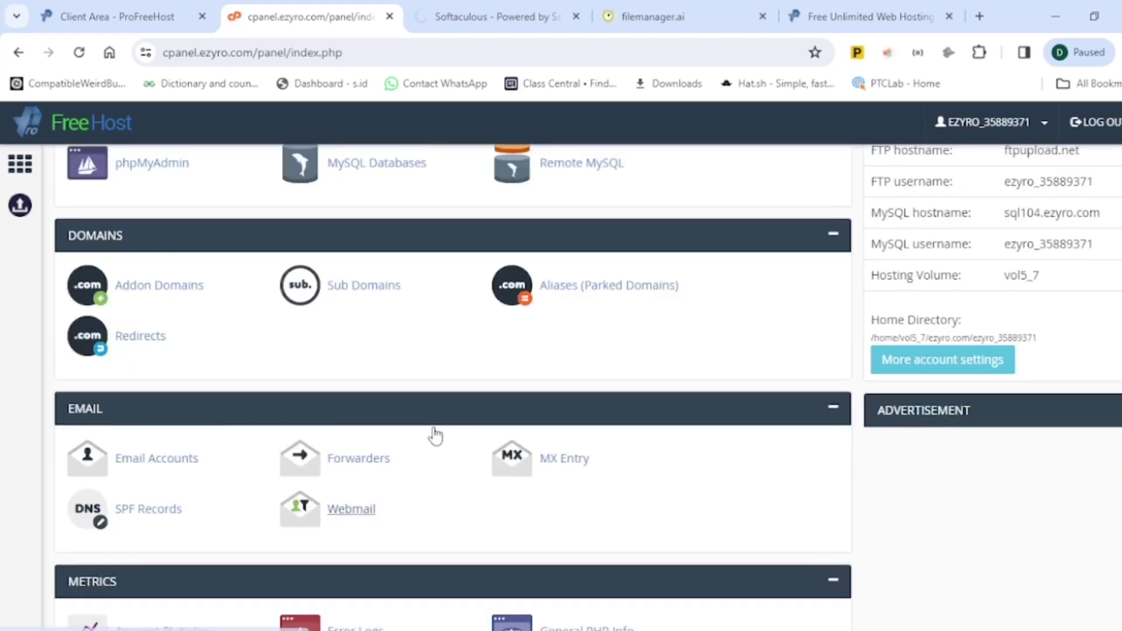
{"action": "scroll", "coordinate": [434, 435], "scroll_direction": "up", "scroll_amount": 2}
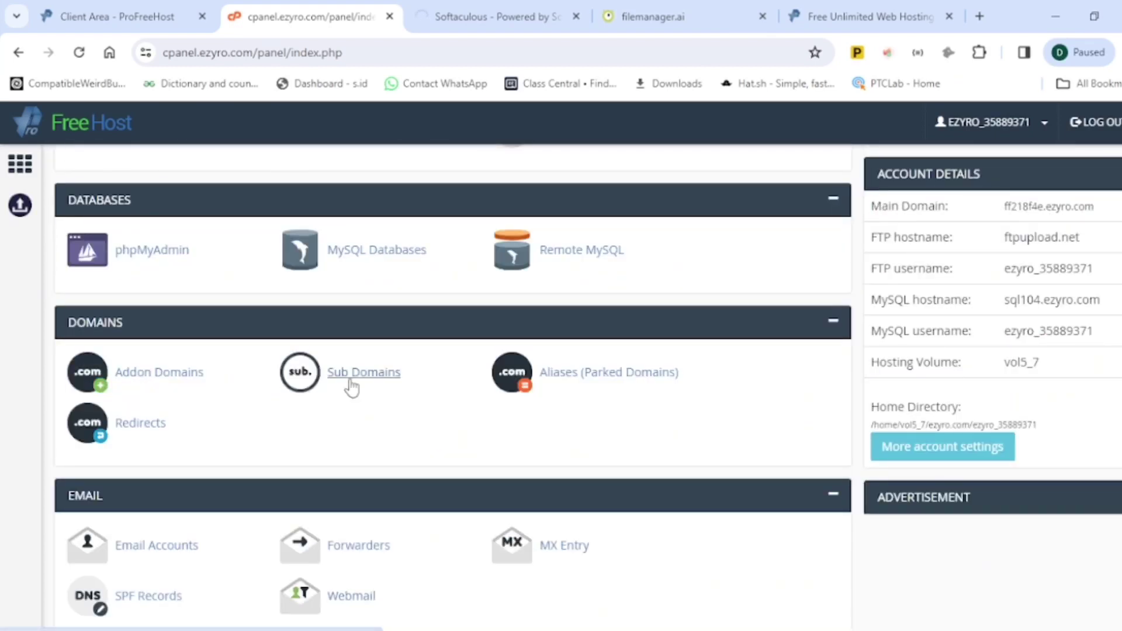
{"action": "scroll", "coordinate": [352, 370], "scroll_direction": "up", "scroll_amount": 3}
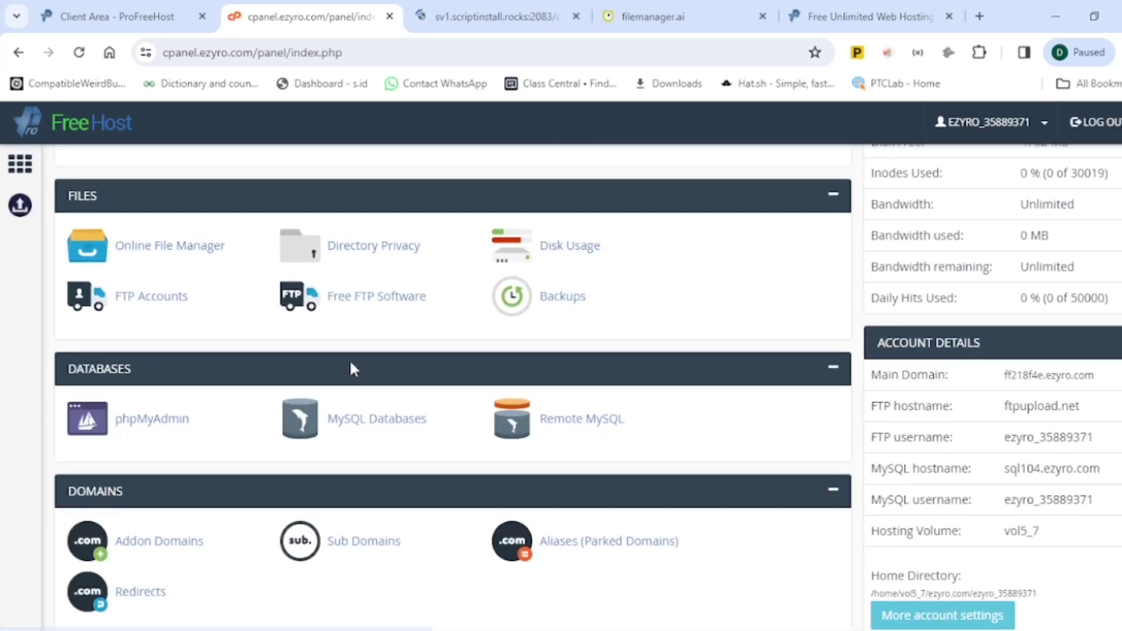
{"action": "left_click", "coordinate": [335, 549]}
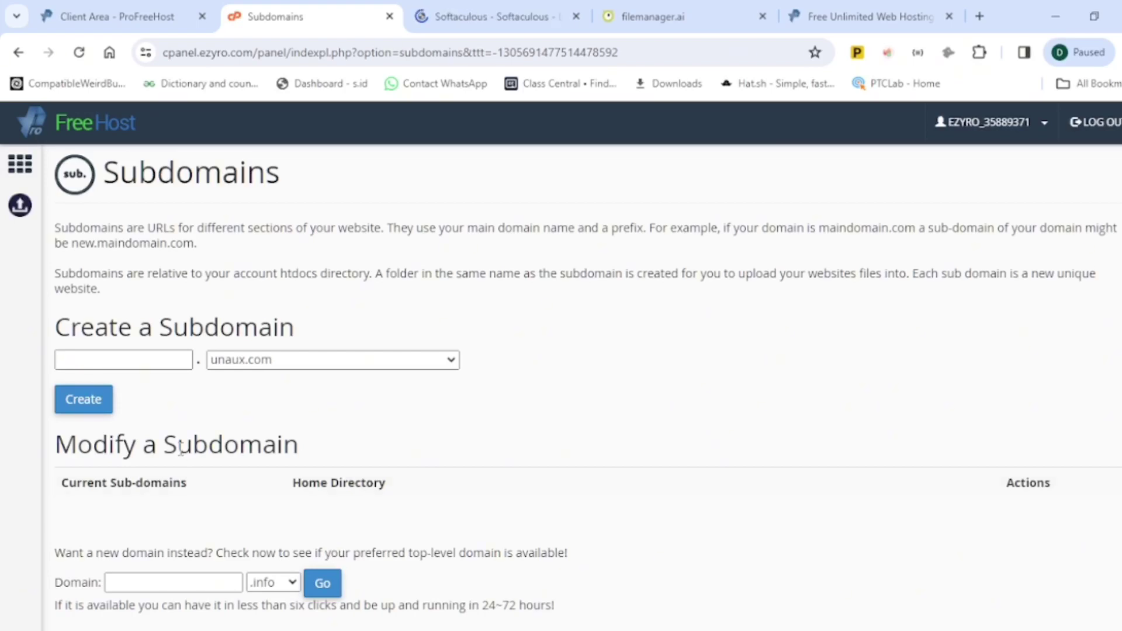
Step: Enter subdomain 'hjbdskjsdklsdlk' under ghana.liveblog365.com, then go back to the dashboard without creating it
{"action": "left_click", "coordinate": [157, 362]}
{"action": "type", "text": "hjbdskjsdklsdlk"}
{"action": "left_click", "coordinate": [390, 360]}
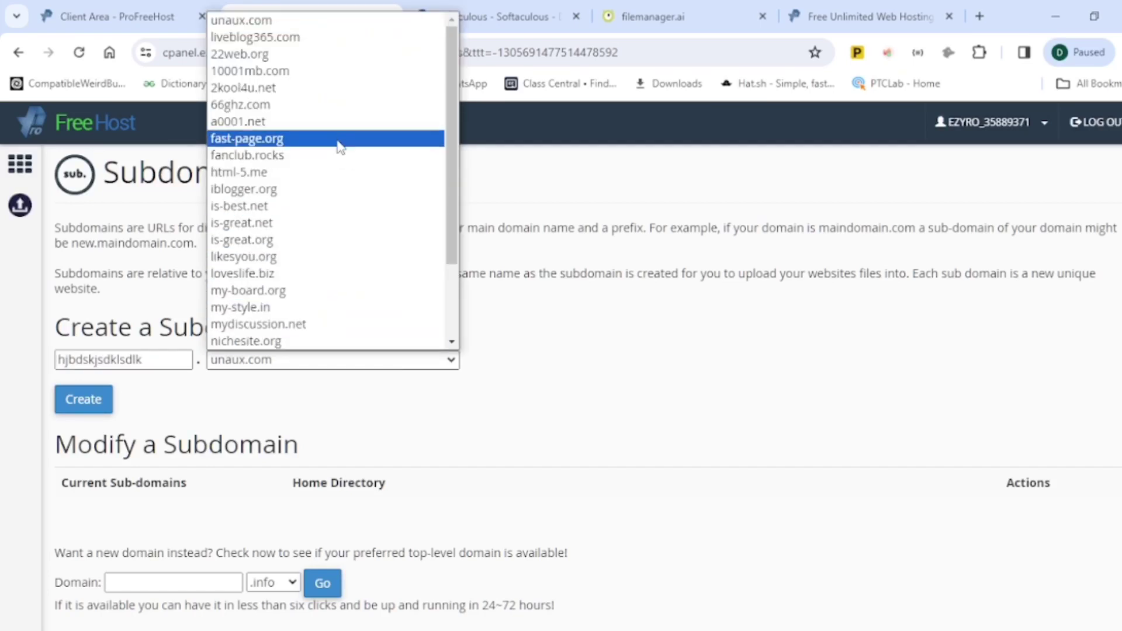
{"action": "scroll", "coordinate": [345, 161], "scroll_direction": "down", "scroll_amount": 2}
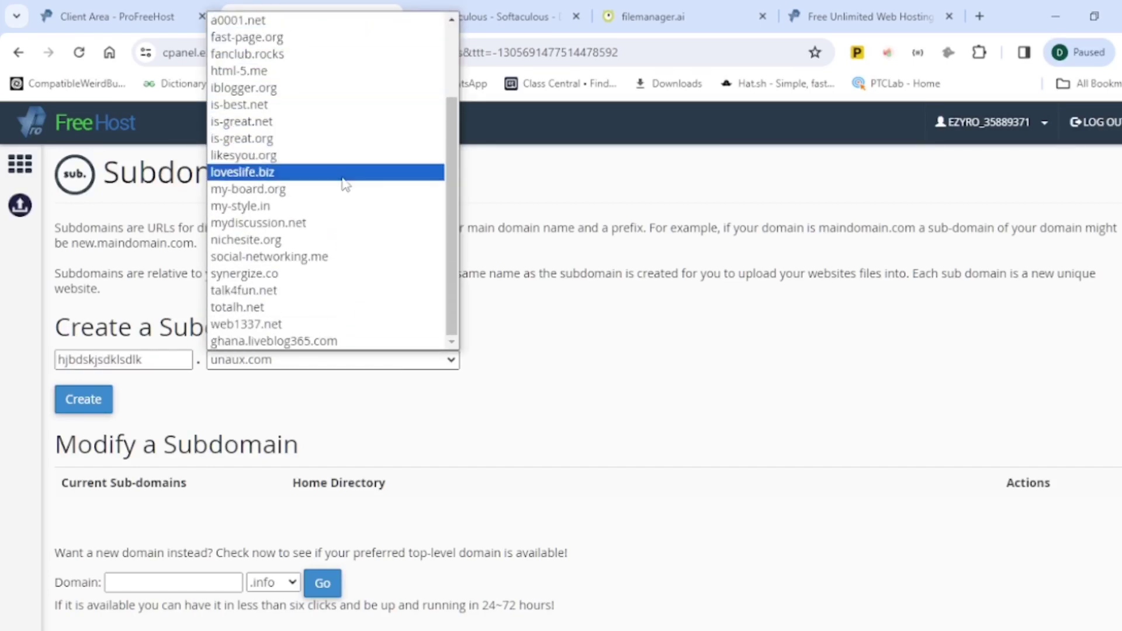
{"action": "scroll", "coordinate": [350, 298], "scroll_direction": "up", "scroll_amount": 2}
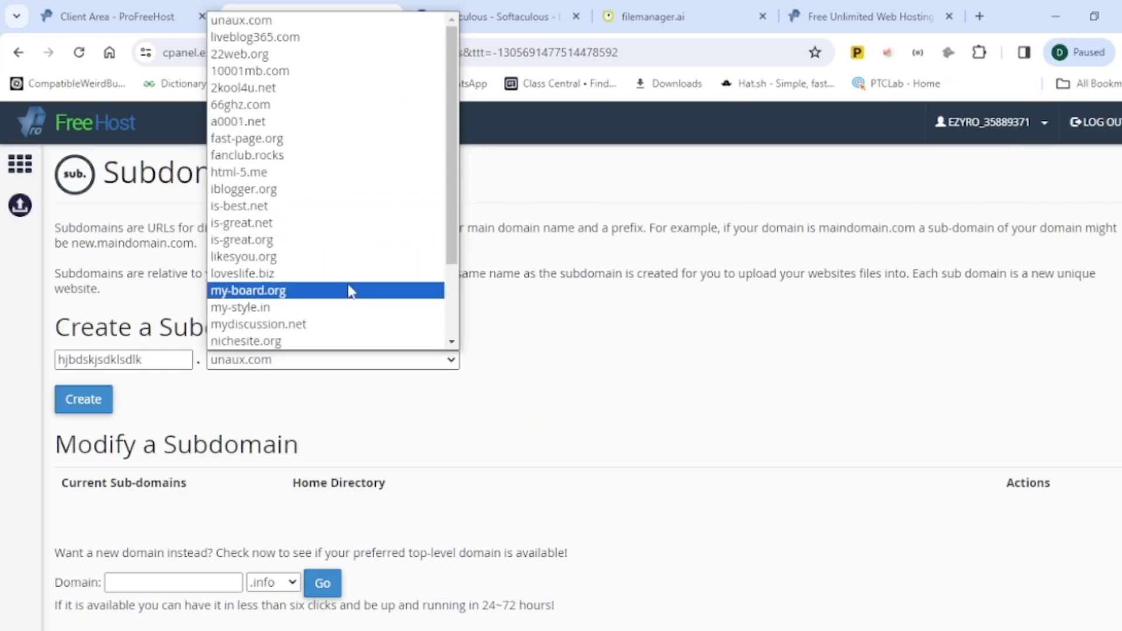
{"action": "scroll", "coordinate": [350, 291], "scroll_direction": "down", "scroll_amount": 2}
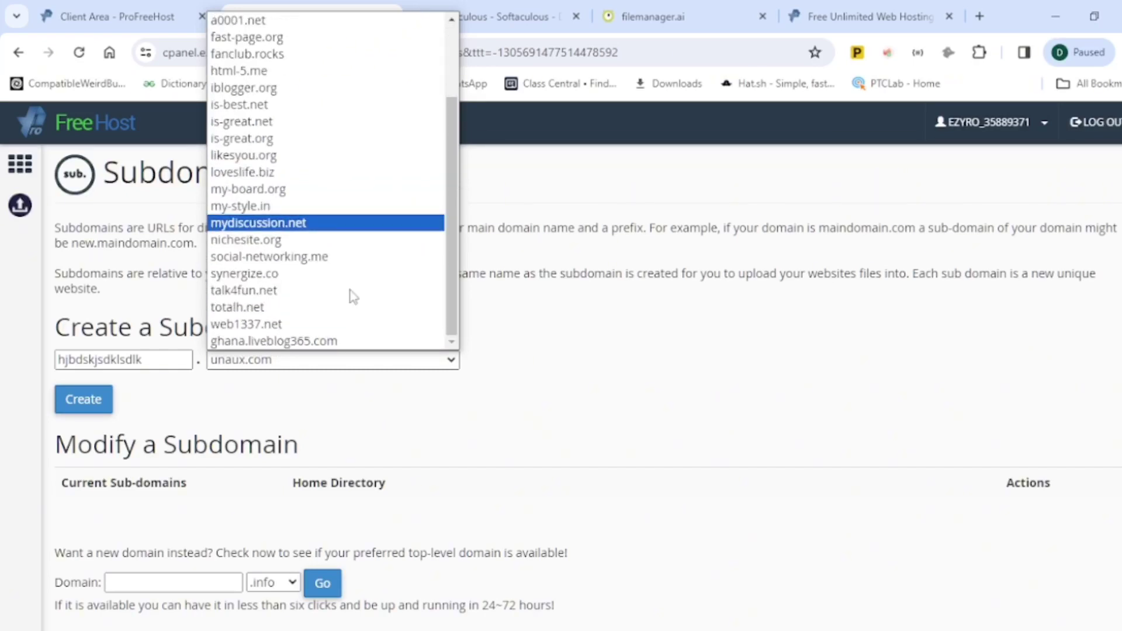
{"action": "left_click", "coordinate": [327, 342]}
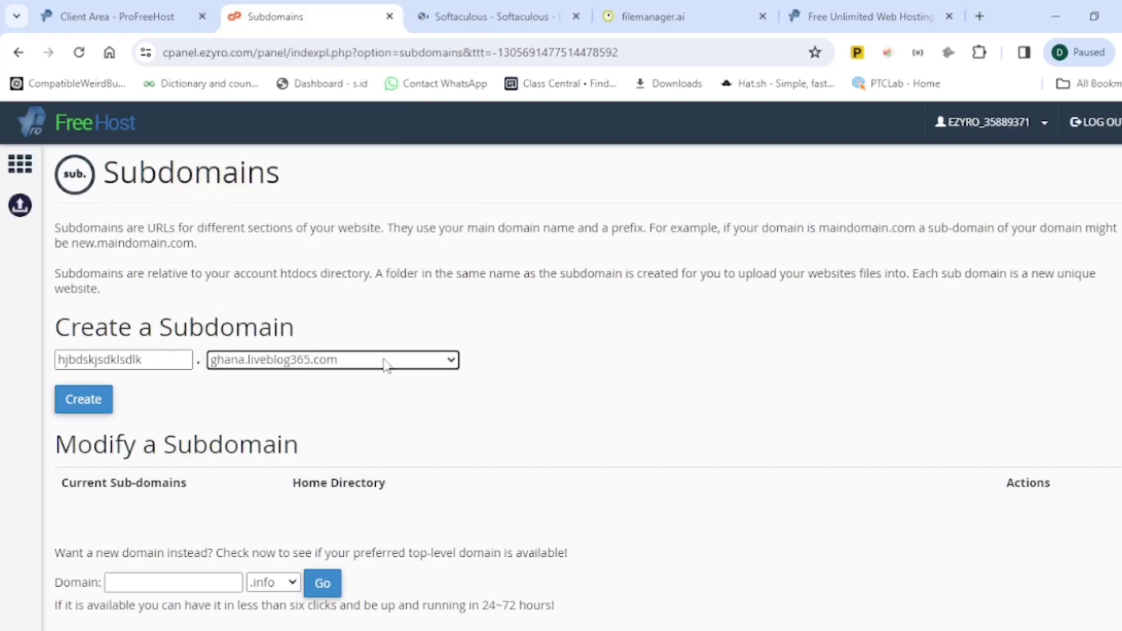
{"action": "scroll", "coordinate": [388, 363], "scroll_direction": "down", "scroll_amount": 1}
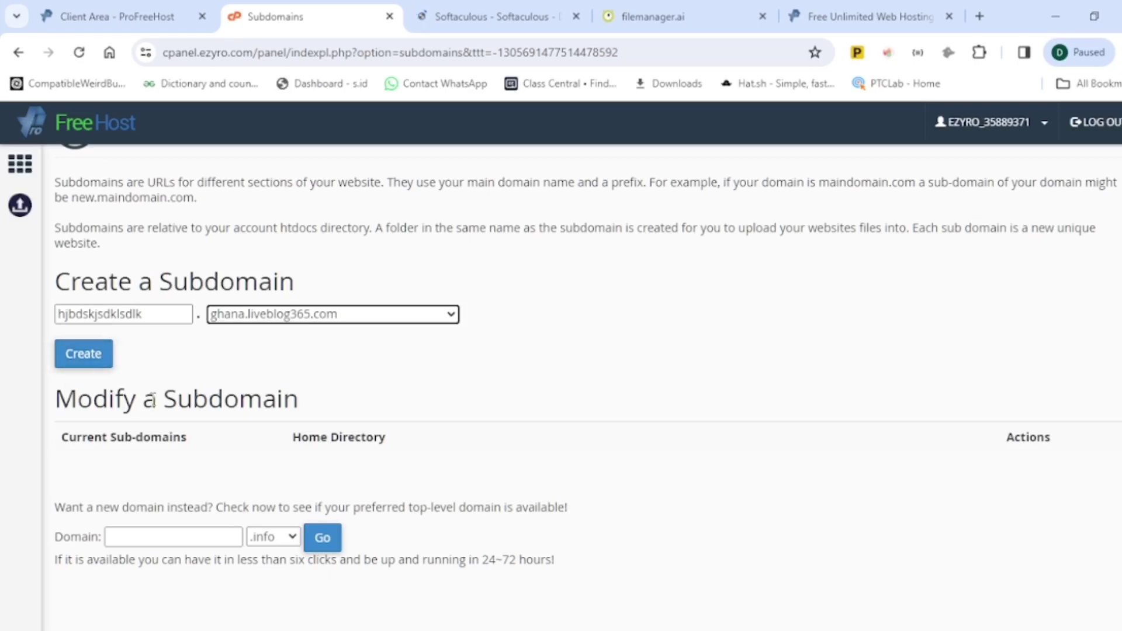
{"action": "scroll", "coordinate": [117, 263], "scroll_direction": "up", "scroll_amount": 1}
{"action": "left_click", "coordinate": [24, 55]}
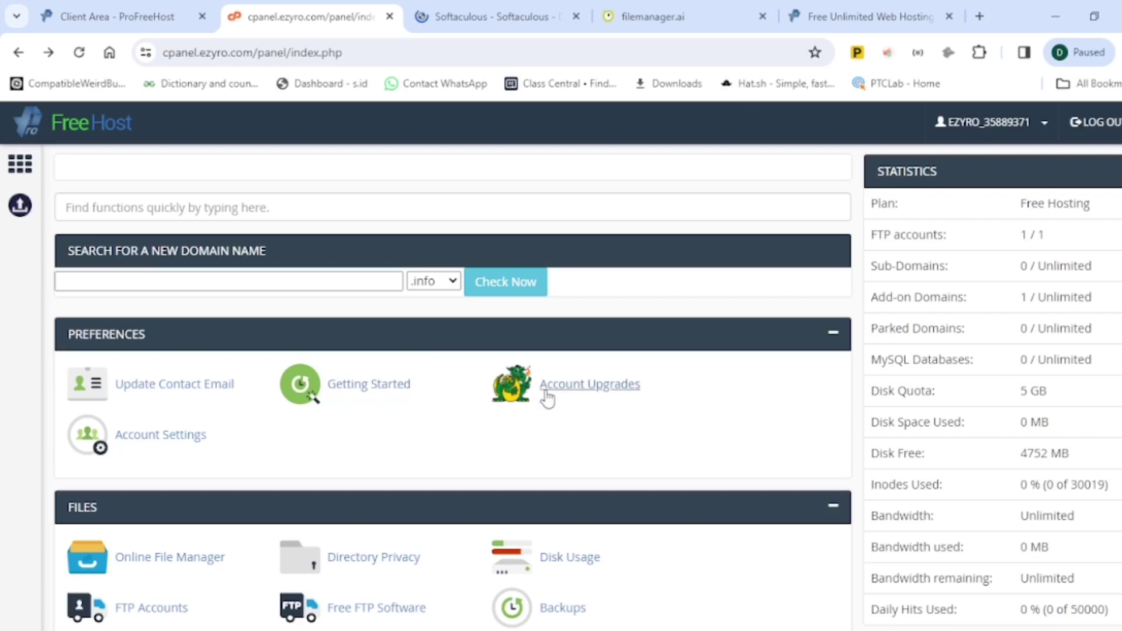
{"action": "scroll", "coordinate": [546, 395], "scroll_direction": "down", "scroll_amount": 2}
{"action": "scroll", "coordinate": [546, 394], "scroll_direction": "down", "scroll_amount": 1}
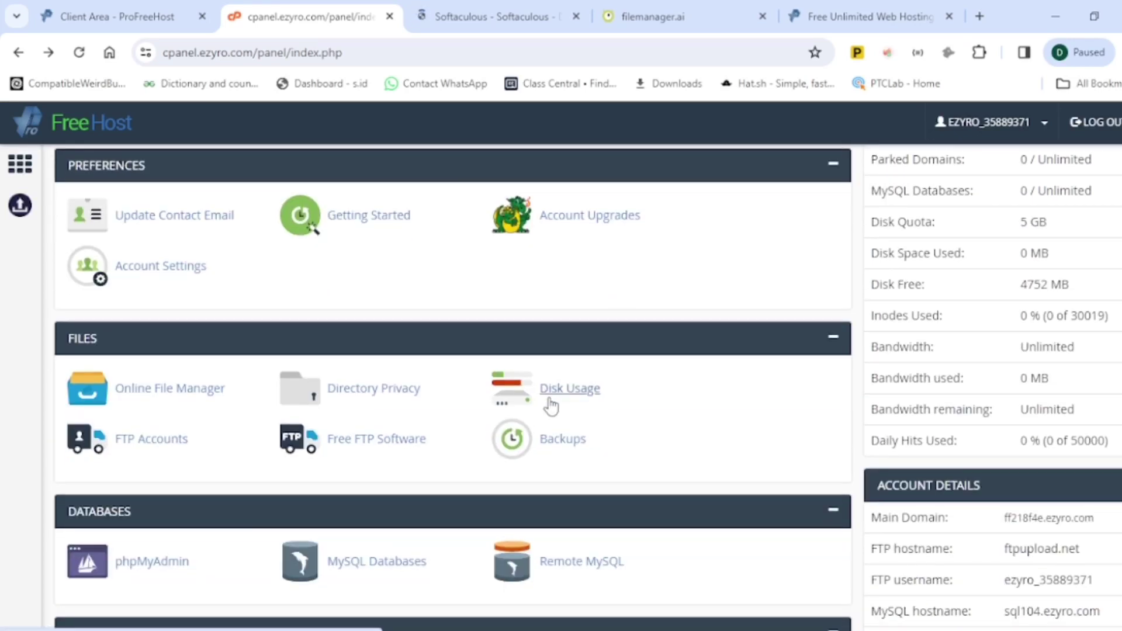
{"action": "scroll", "coordinate": [542, 438], "scroll_direction": "down", "scroll_amount": 1}
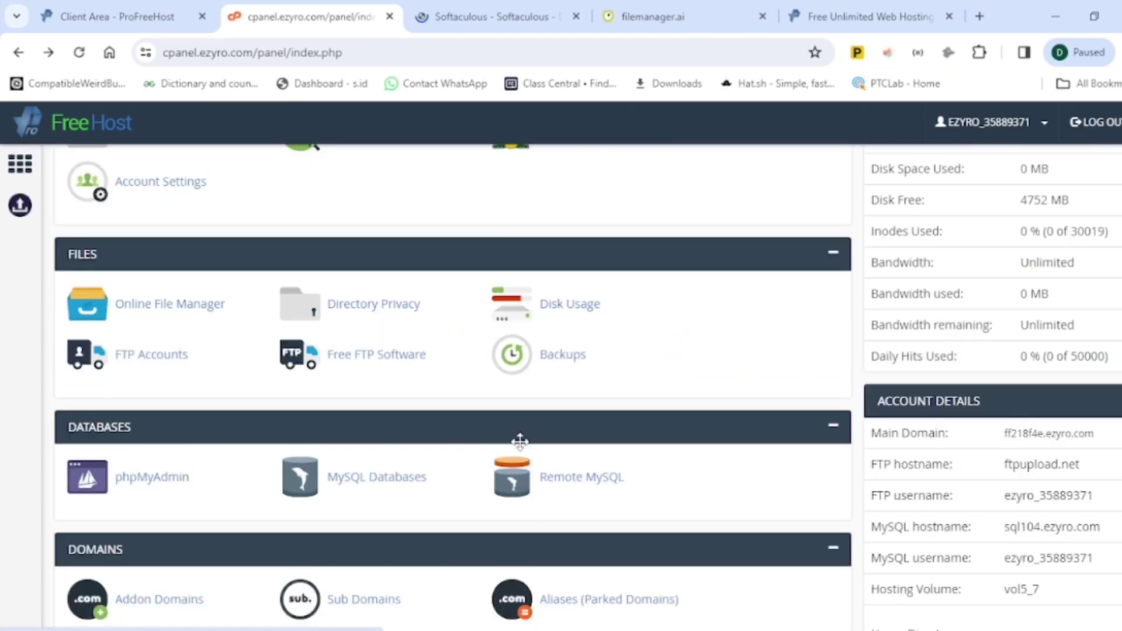
{"action": "left_click", "coordinate": [125, 363]}
{"action": "scroll", "coordinate": [329, 375], "scroll_direction": "down", "scroll_amount": 6}
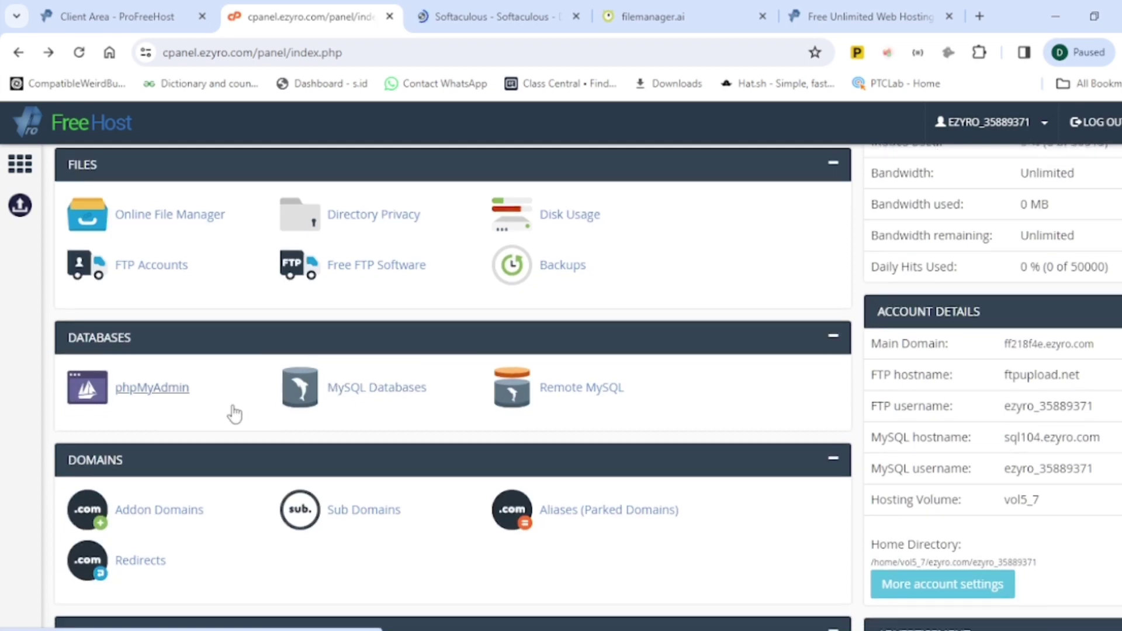
{"action": "scroll", "coordinate": [281, 442], "scroll_direction": "down", "scroll_amount": 3}
{"action": "scroll", "coordinate": [429, 431], "scroll_direction": "up", "scroll_amount": 4}
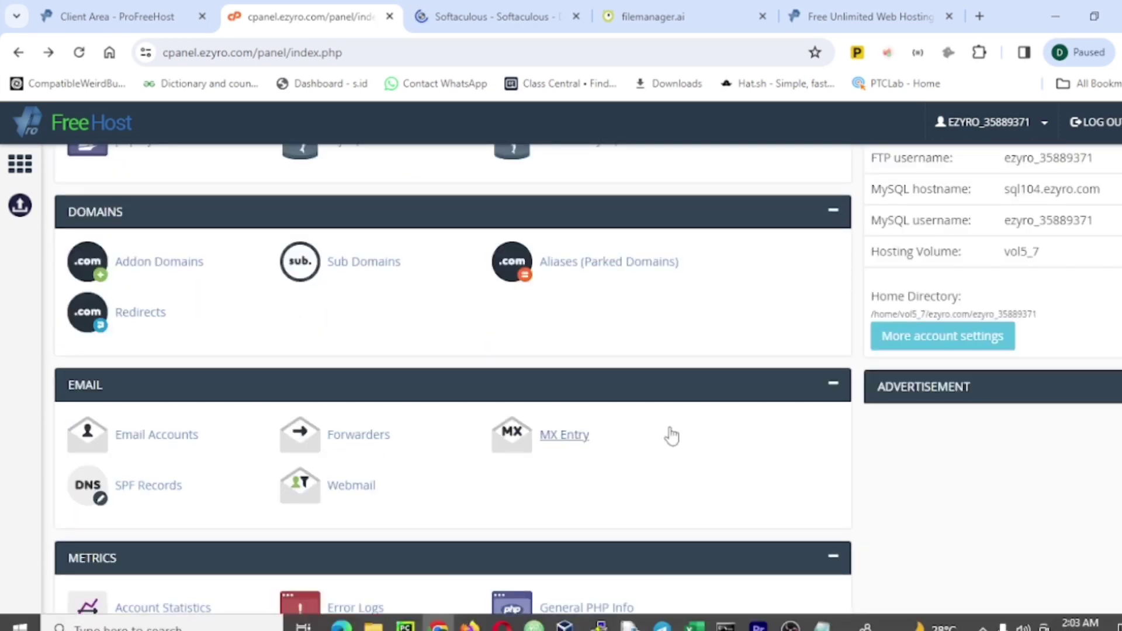
{"action": "scroll", "coordinate": [672, 409], "scroll_direction": "up", "scroll_amount": 10}
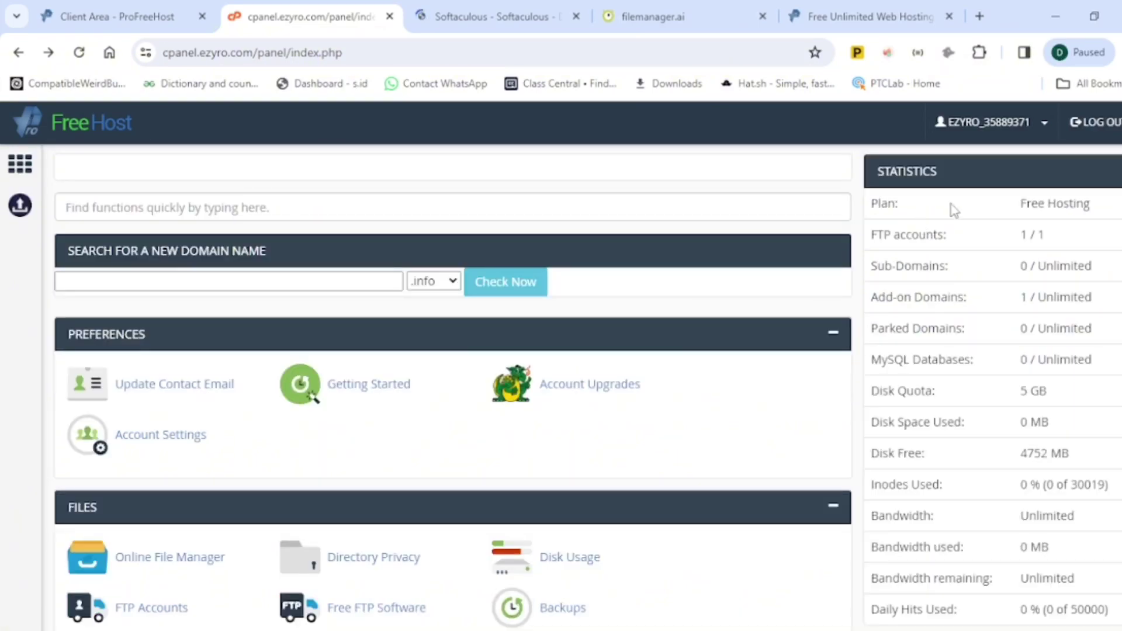